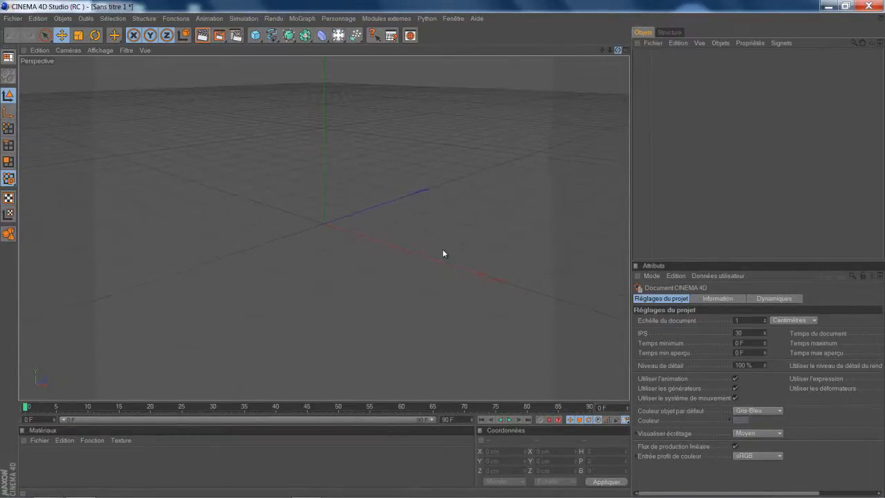
# Add a default cube primitive at the origin of the empty scene.
pyautogui.moveTo(442, 250)
pyautogui.mouseDown()
pyautogui.moveTo(430, 249)
pyautogui.moveTo(437, 244)
pyautogui.mouseUp()
pyautogui.scroll(-3, 409, 225)
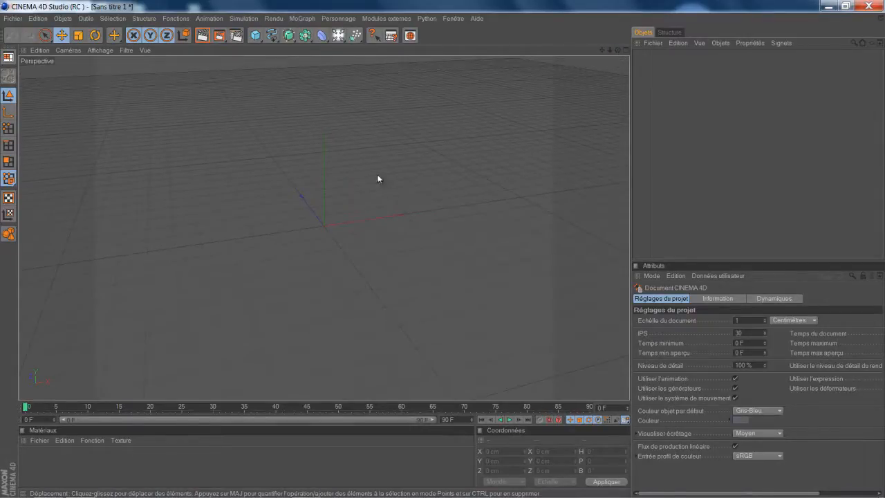
pyautogui.click(256, 35)
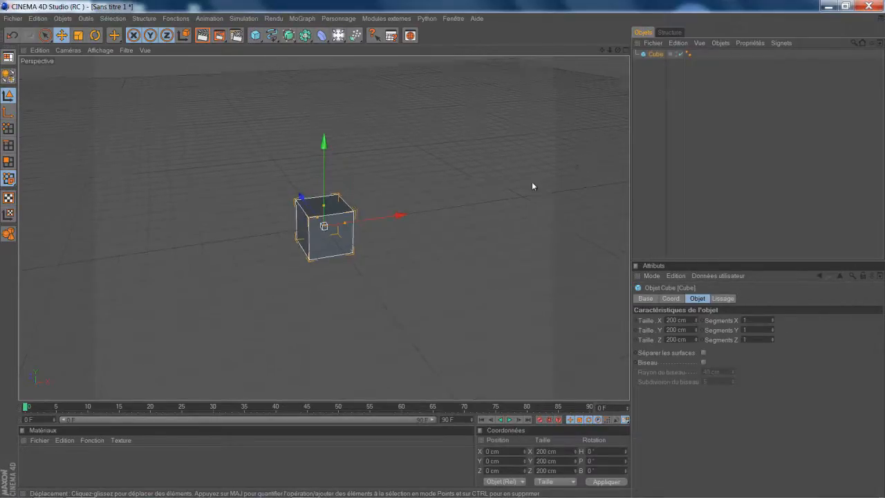
# Add a floor (Sol) under the cube and an omni light (Lumière) to the scene.
pyautogui.moveTo(440, 252); pyautogui.dragTo(444, 249)
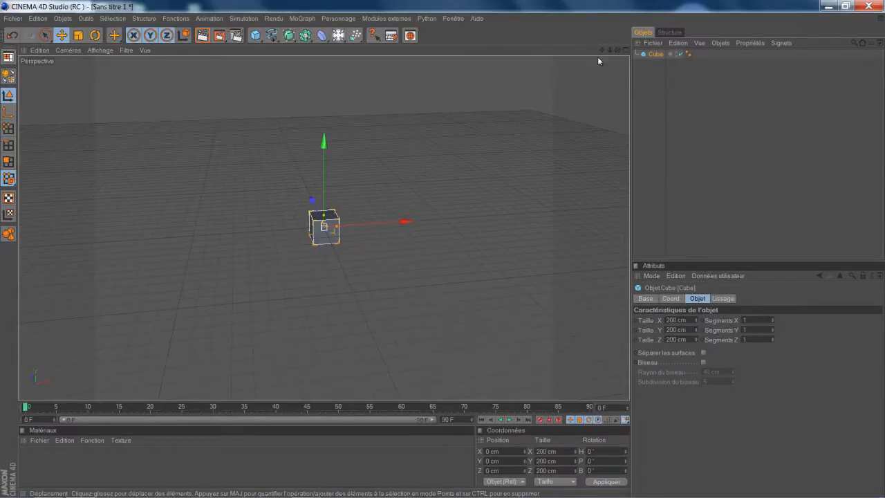
pyautogui.moveTo(617, 50); pyautogui.dragTo(612, 50)
pyautogui.moveTo(338, 35); pyautogui.dragTo(448, 108)
pyautogui.moveTo(322, 150); pyautogui.dragTo(444, 256)
pyautogui.scroll(-3, 326, 143)
pyautogui.click(338, 35)
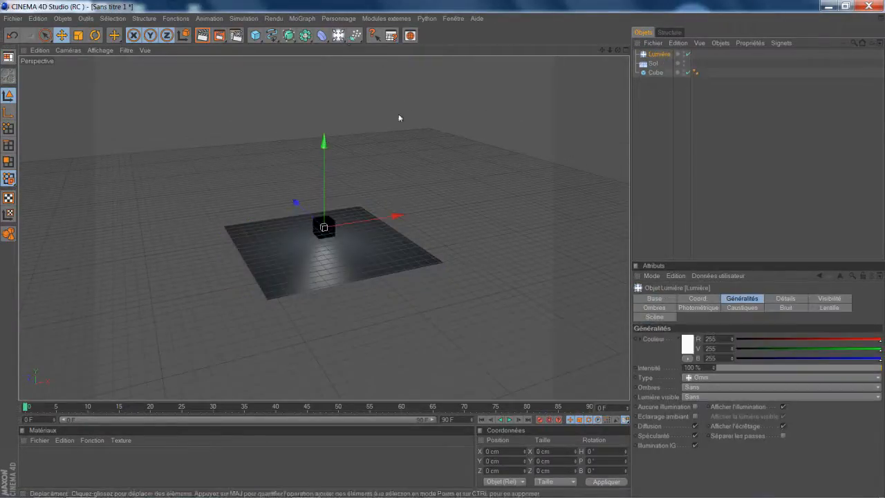
# Move the light up and away from the cube to about X -3421, Y 1883, Z 381 cm.
pyautogui.moveTo(325, 143); pyautogui.dragTo(324, 67)
pyautogui.moveTo(397, 145); pyautogui.dragTo(257, 159)
pyautogui.moveTo(167, 150); pyautogui.dragTo(164, 146)
pyautogui.scroll(-2, 164, 162)
pyautogui.moveTo(214, 94); pyautogui.dragTo(209, 29)
pyautogui.moveTo(296, 110); pyautogui.dragTo(160, 121)
pyautogui.moveTo(80, 117); pyautogui.dragTo(82, 113)
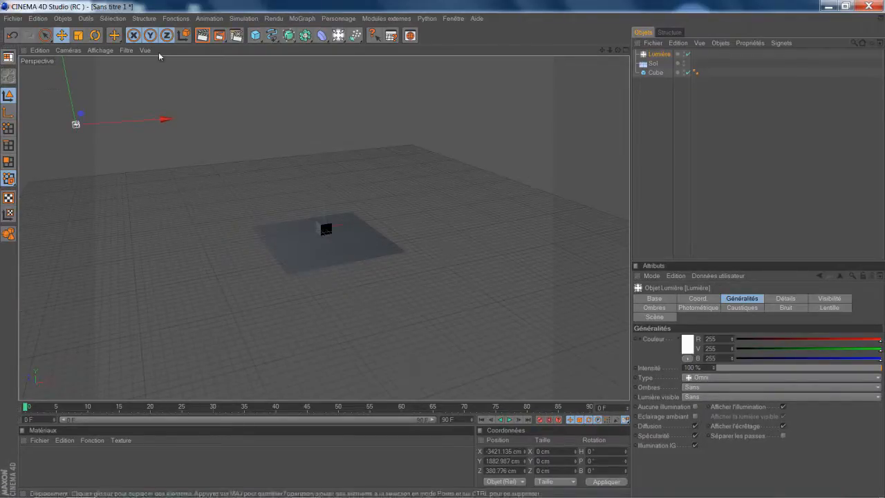
# Give the light soft shadow maps (Masques d'ombres) with a 500x500 map and test-render the active view.
pyautogui.click(654, 308)
pyautogui.click(681, 338)
pyautogui.click(684, 360)
pyautogui.click(745, 299)
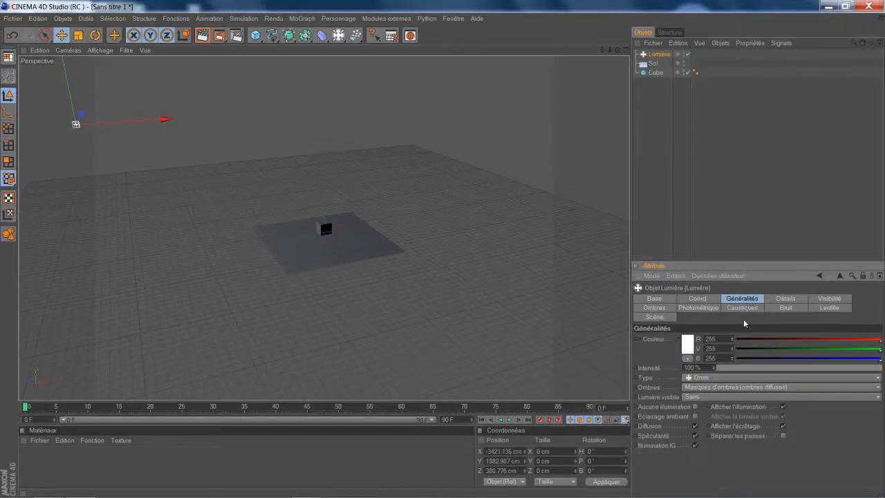
pyautogui.click(657, 308)
pyautogui.click(746, 394)
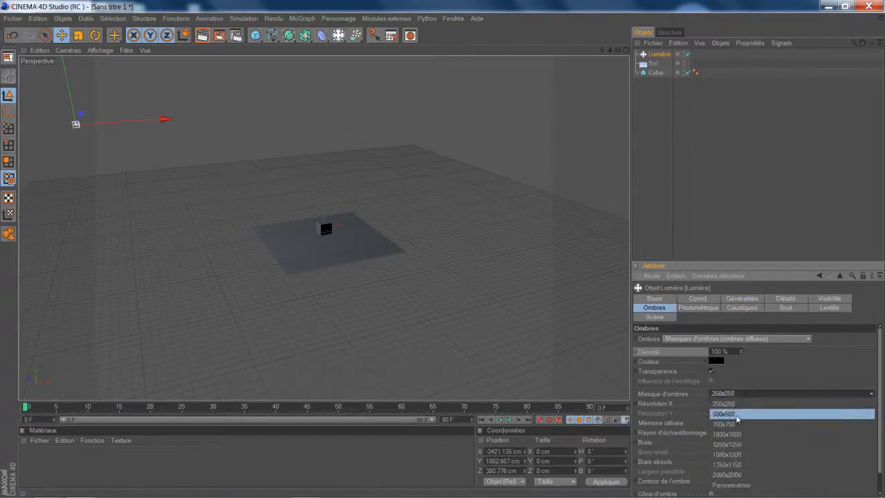
pyautogui.click(726, 414)
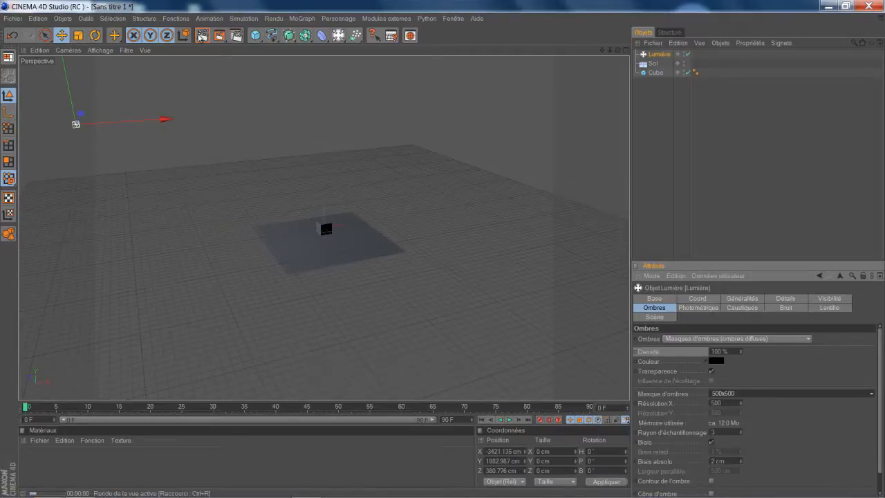
pyautogui.click(202, 35)
pyautogui.click(342, 224)
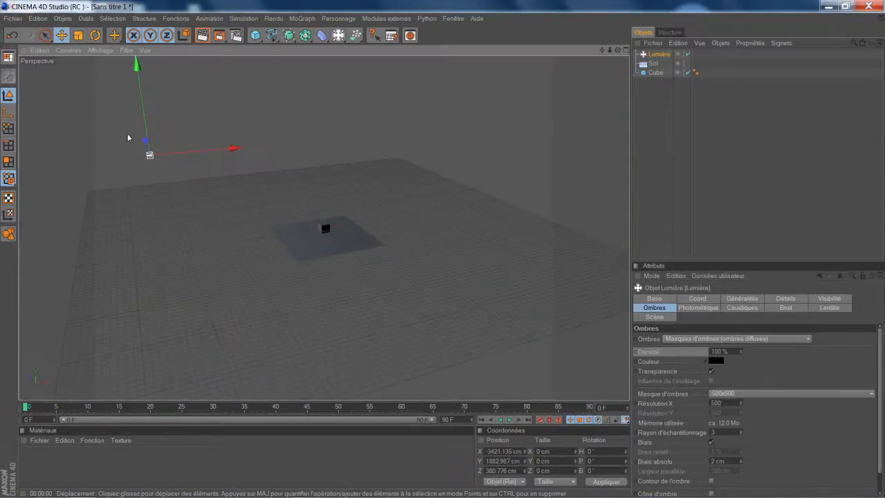
# Shift the light mainly along its Z axis to about Y 1891, Z 3594 cm.
pyautogui.moveTo(145, 144); pyautogui.dragTo(146, 143)
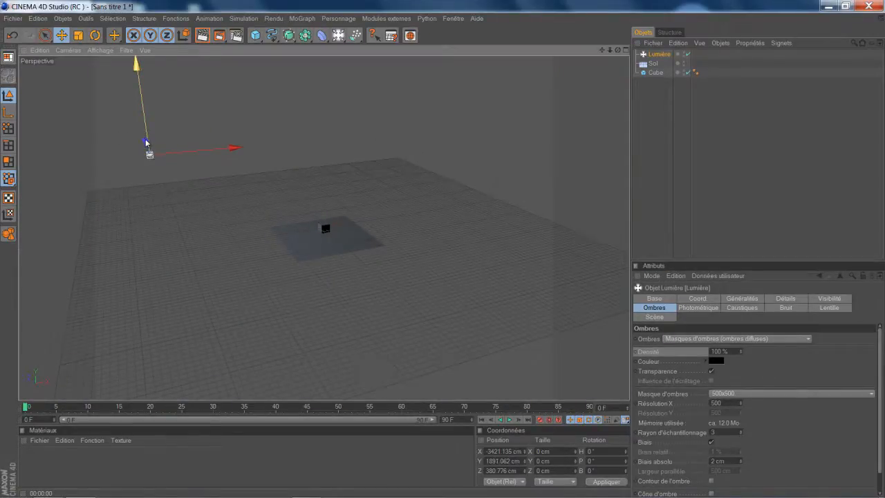
pyautogui.moveTo(618, 50); pyautogui.dragTo(401, 246)
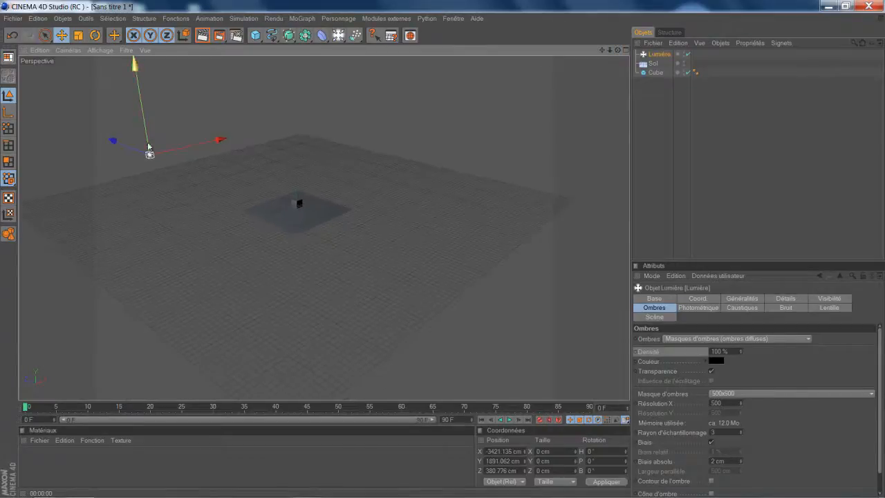
pyautogui.moveTo(134, 147); pyautogui.dragTo(70, 125)
# Frame the cube and floor from an elevated angle and add a camera from that viewpoint.
pyautogui.moveTo(618, 50); pyautogui.dragTo(443, 251)
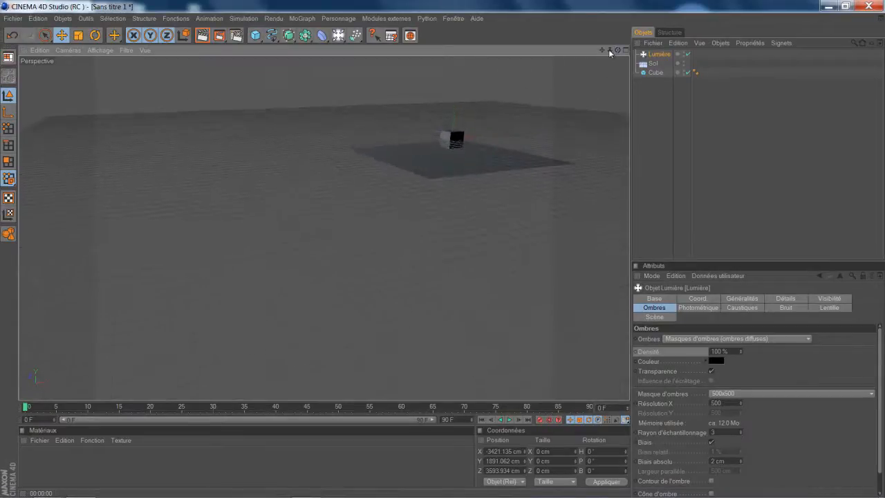
pyautogui.moveTo(603, 51); pyautogui.dragTo(442, 249)
pyautogui.scroll(3, 564, 134)
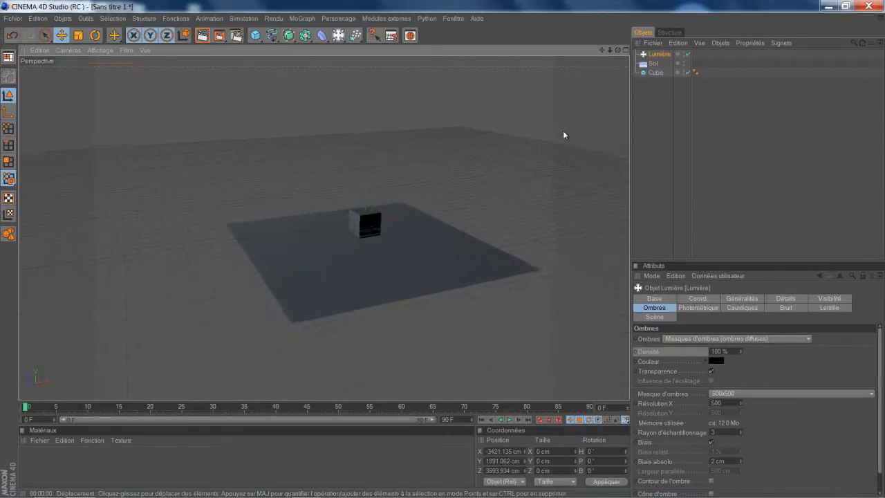
pyautogui.scroll(2, 564, 135)
pyautogui.moveTo(618, 51); pyautogui.dragTo(444, 251)
pyautogui.click(663, 108)
pyautogui.moveTo(618, 50); pyautogui.dragTo(443, 248)
pyautogui.moveTo(618, 50); pyautogui.dragTo(456, 241)
pyautogui.click(339, 36)
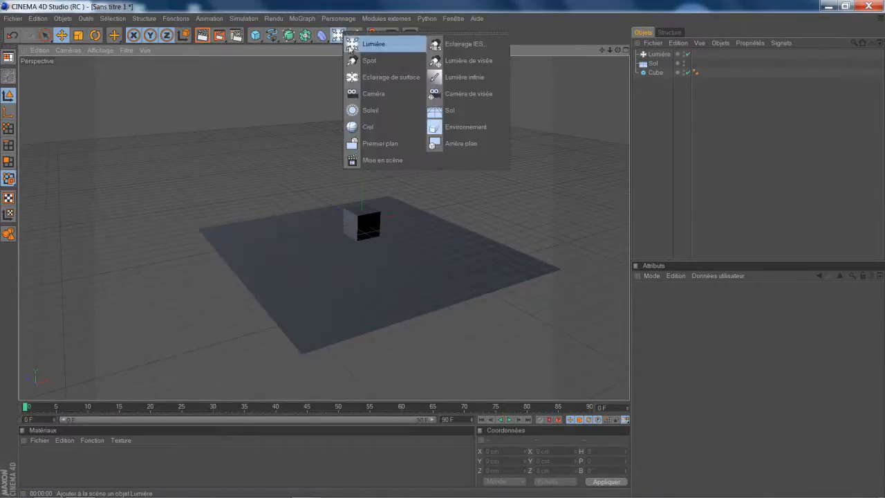
pyautogui.click(376, 94)
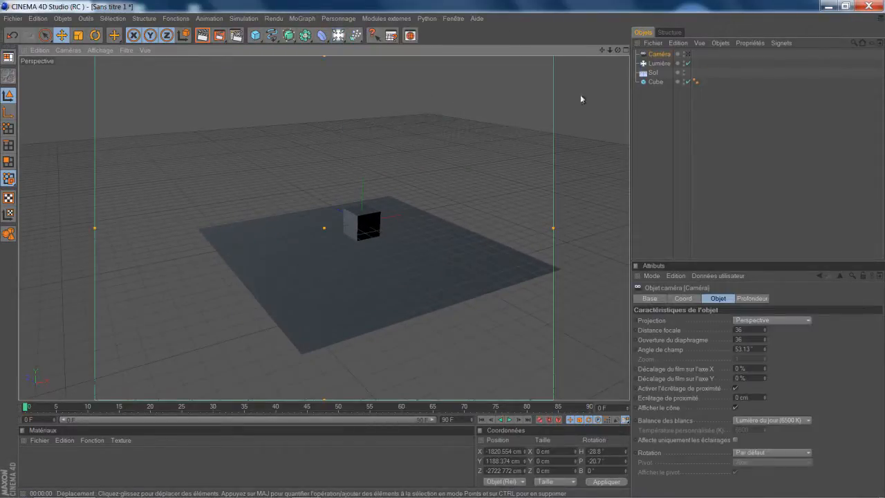
# Inspect the new camera's frame from outside and make the perspective view look through it.
pyautogui.click(659, 54)
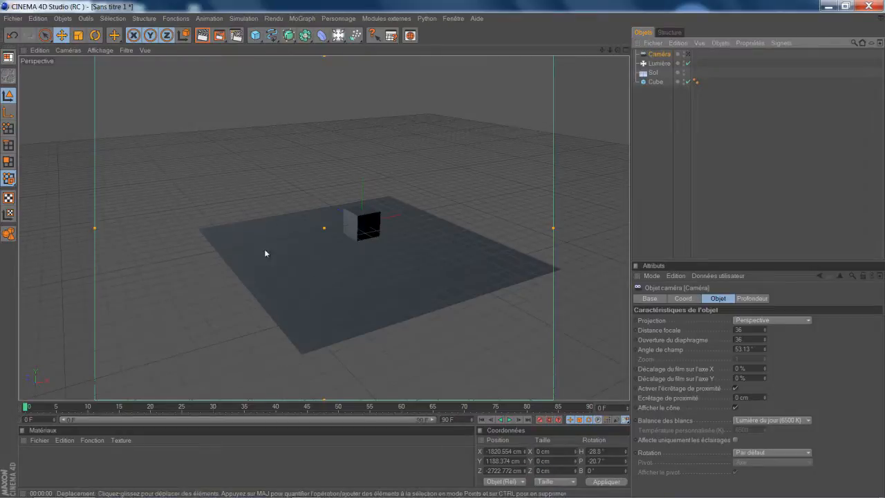
pyautogui.scroll(-1, 390, 216)
pyautogui.scroll(1, 128, 250)
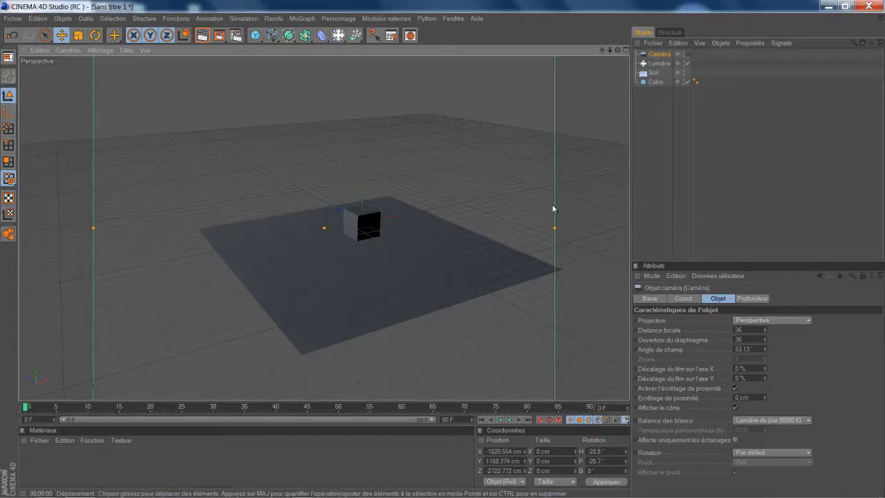
pyautogui.scroll(-2, 531, 211)
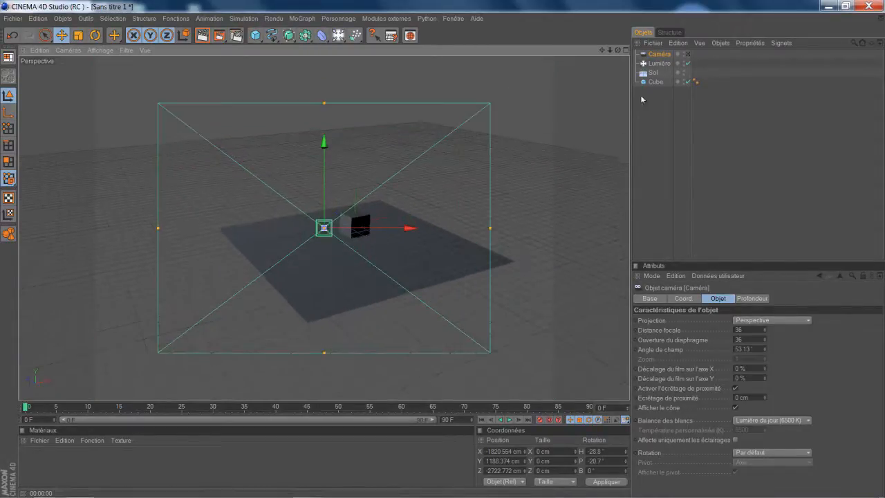
pyautogui.moveTo(442, 250)
pyautogui.keyDown('alt'); pyautogui.mouseDown()
pyautogui.moveTo(428, 252)
pyautogui.moveTo(458, 252)
pyautogui.moveTo(444, 250)
pyautogui.mouseUp(); pyautogui.keyUp('alt')
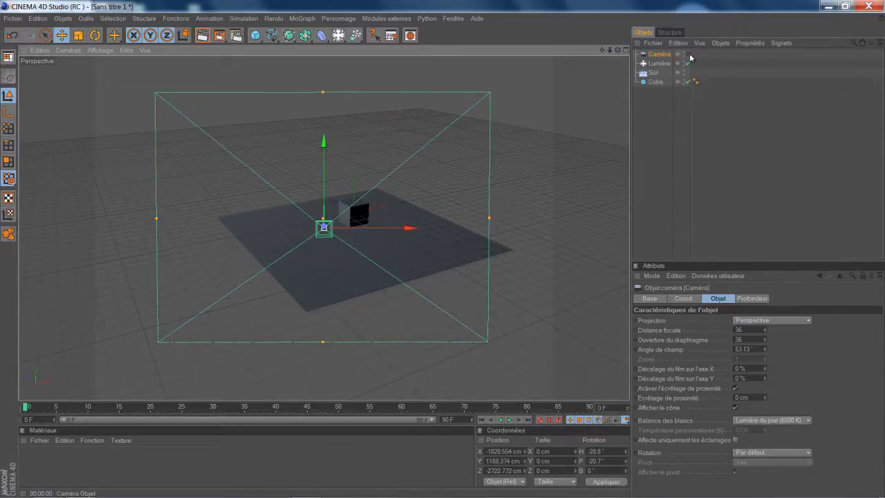
pyautogui.click(689, 56)
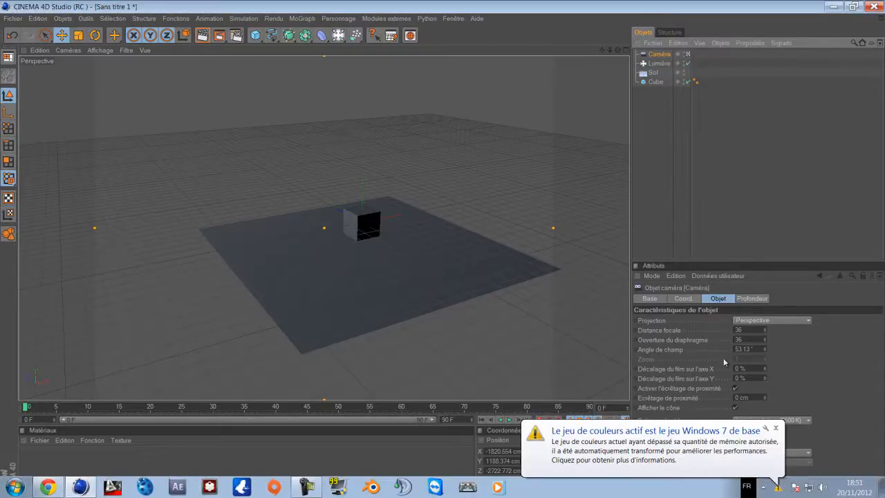
pyautogui.click(776, 428)
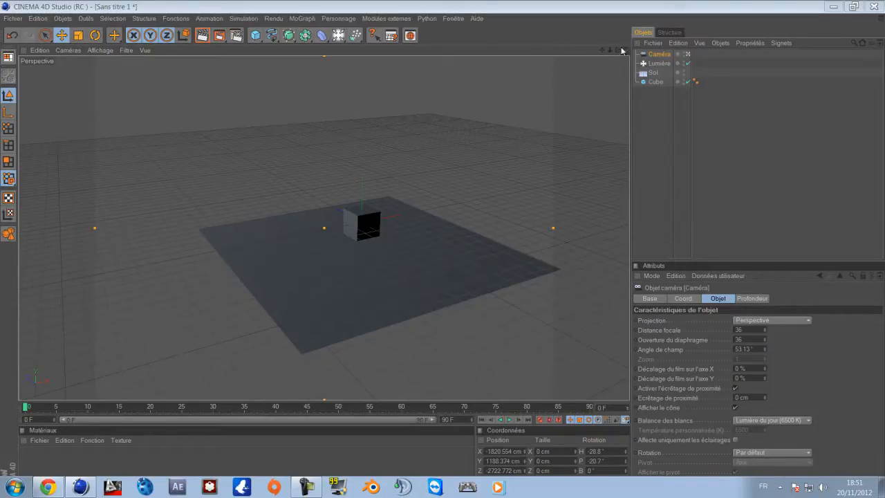
# Bring the active camera closer to the cube, at about X -1612, Y 1044, Z -2377 cm.
pyautogui.moveTo(620, 50); pyautogui.dragTo(442, 249)
pyautogui.scroll(4, 316, 216)
pyautogui.scroll(-2, 320, 216)
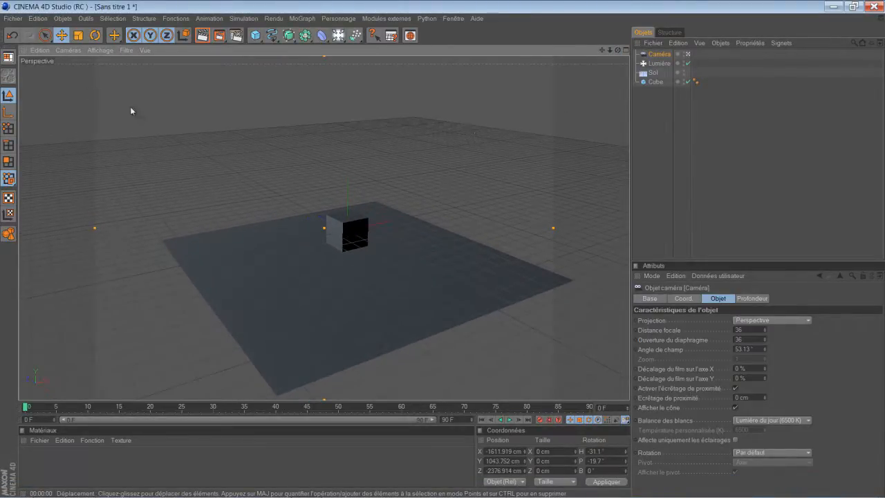
# Set the render output to the HDV/HDTV 720 29.97 preset and the frame range to all images (Toutes les images).
pyautogui.click(236, 35)
pyautogui.click(94, 41)
pyautogui.click(161, 45)
pyautogui.moveTo(193, 74)
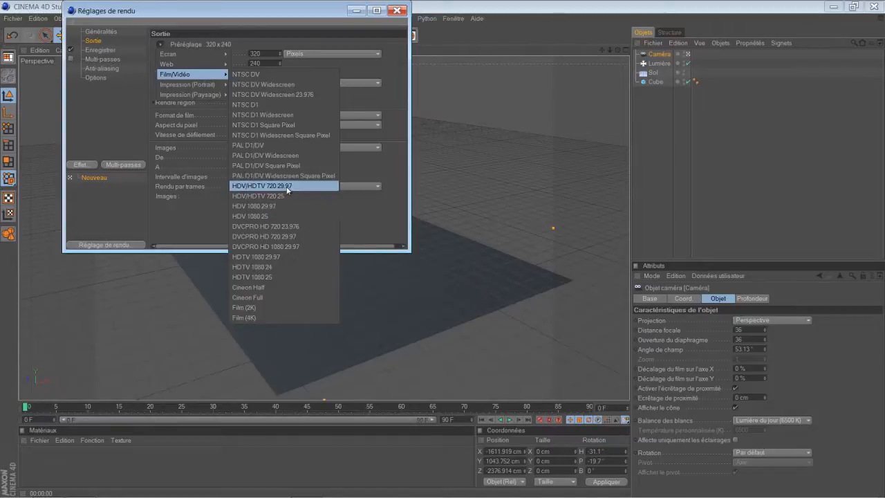
pyautogui.click(288, 187)
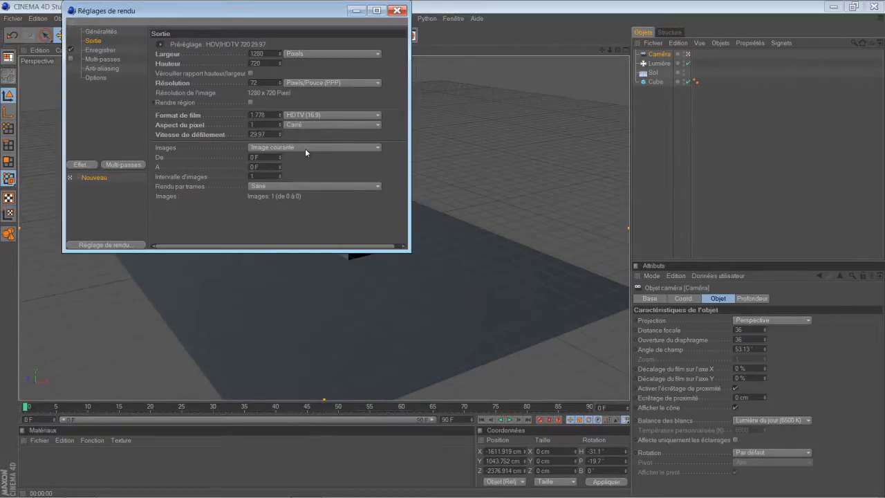
pyautogui.click(301, 146)
pyautogui.click(291, 167)
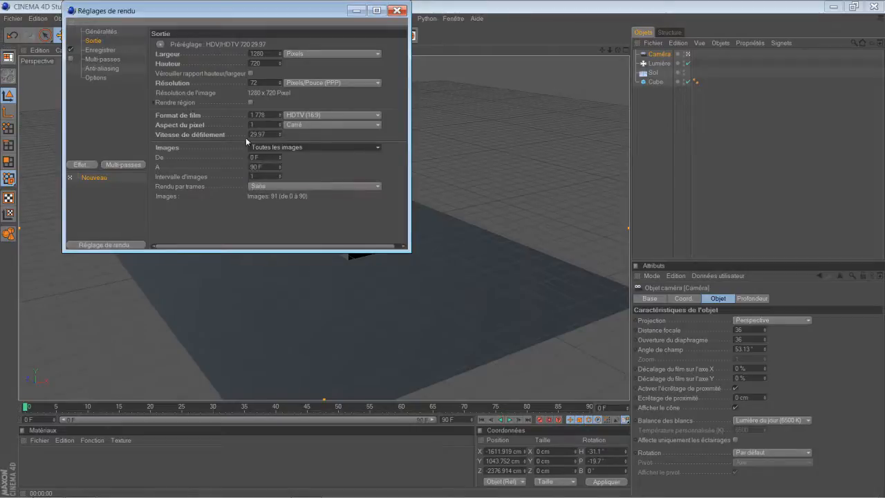
# Set the render's save path to a file named "tuto camera" on the desktop.
pyautogui.click(102, 51)
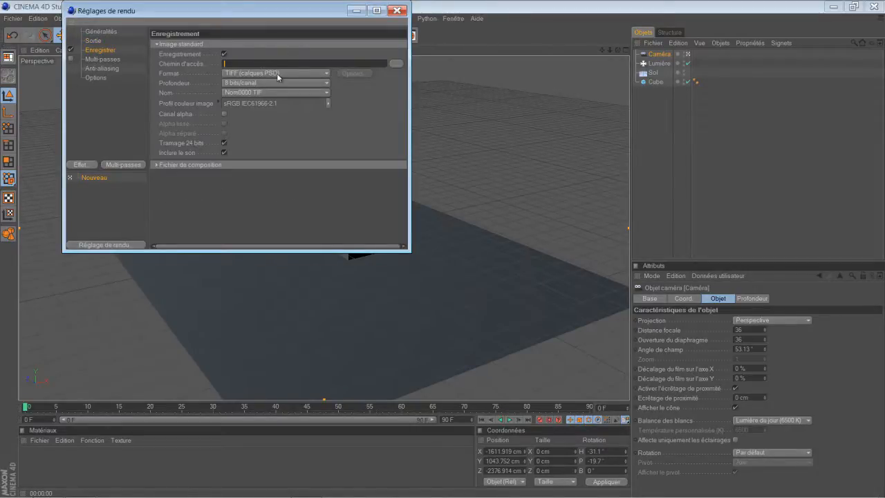
pyautogui.write('tuto caméra')
pyautogui.click(396, 63)
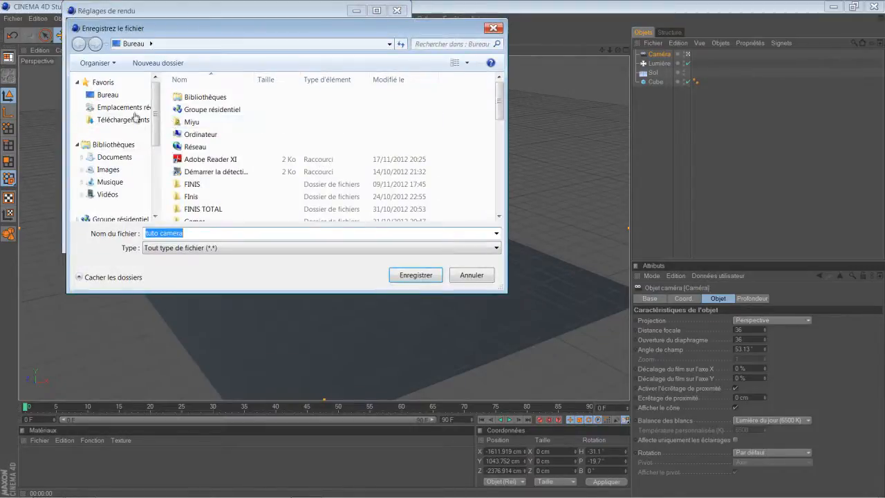
pyautogui.click(415, 274)
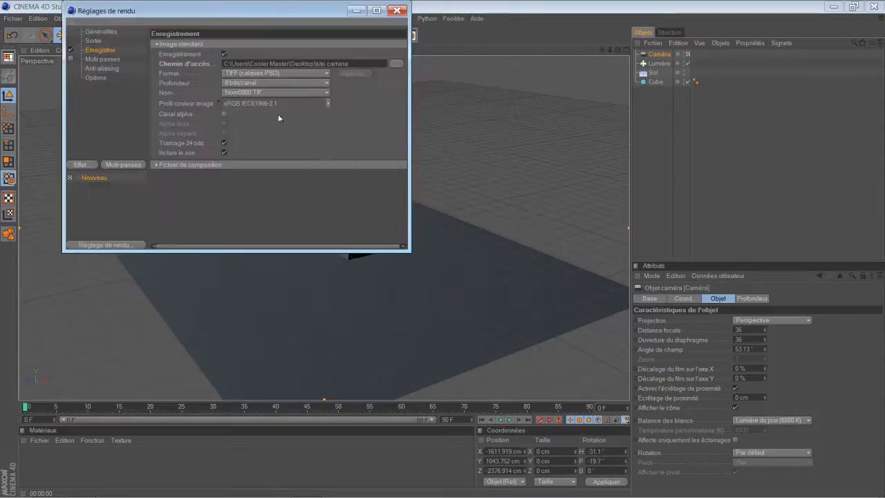
# Set the render's save format to QuickTime movie (Film QuickTime).
pyautogui.click(240, 72)
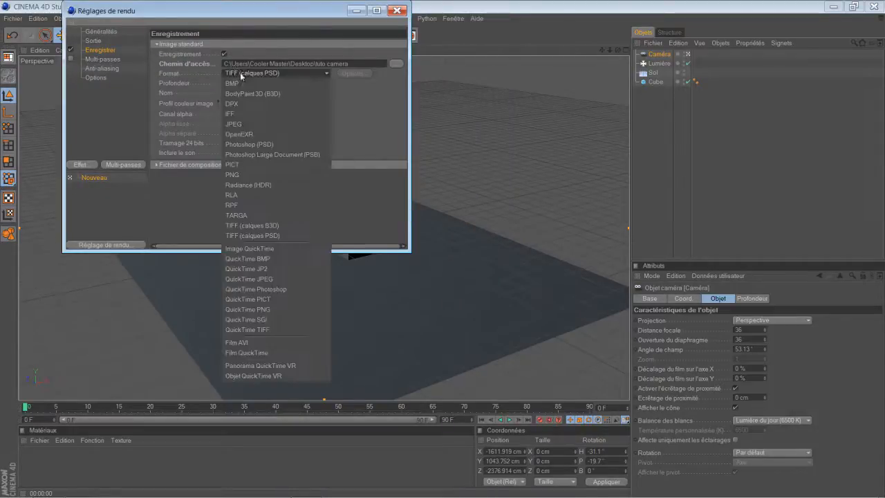
pyautogui.click(296, 353)
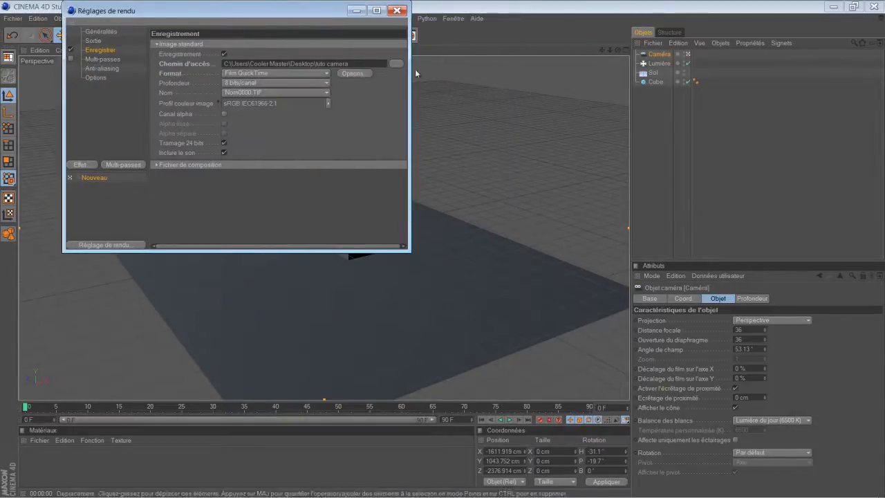
pyautogui.click(261, 72)
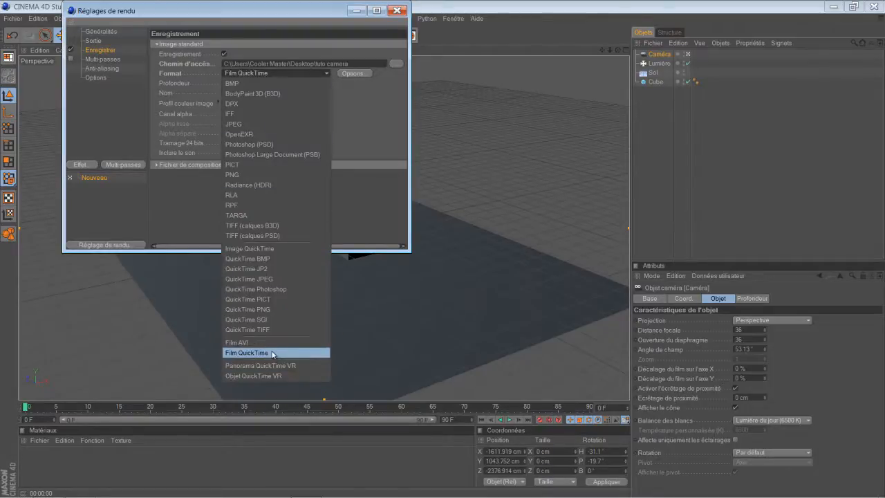
pyautogui.click(351, 220)
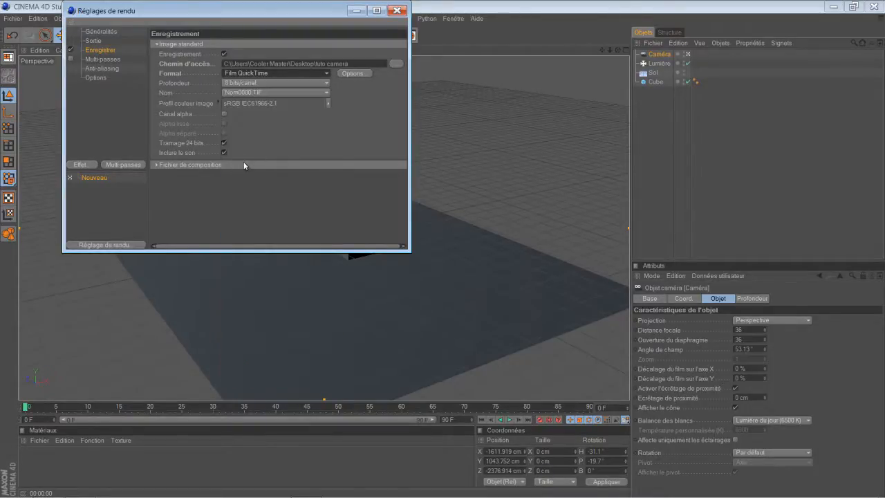
# Turn off anti-aliasing in the render settings by setting it to Sans.
pyautogui.click(111, 60)
pyautogui.click(113, 69)
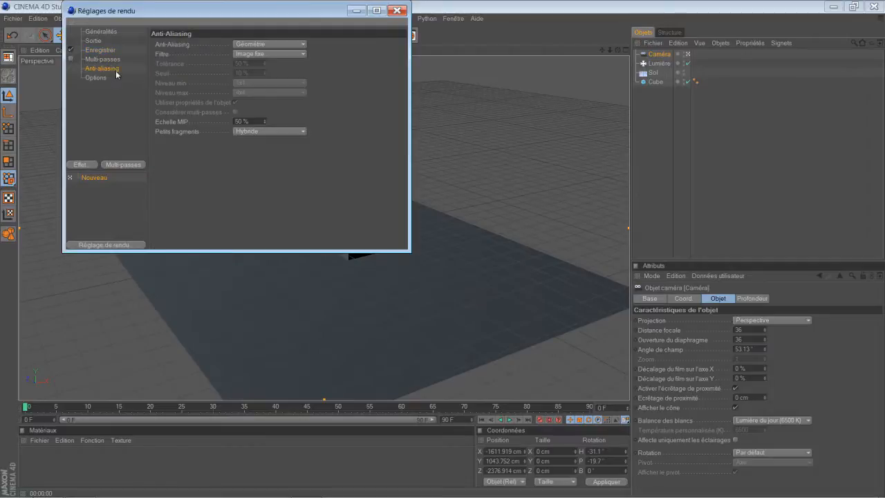
pyautogui.click(263, 44)
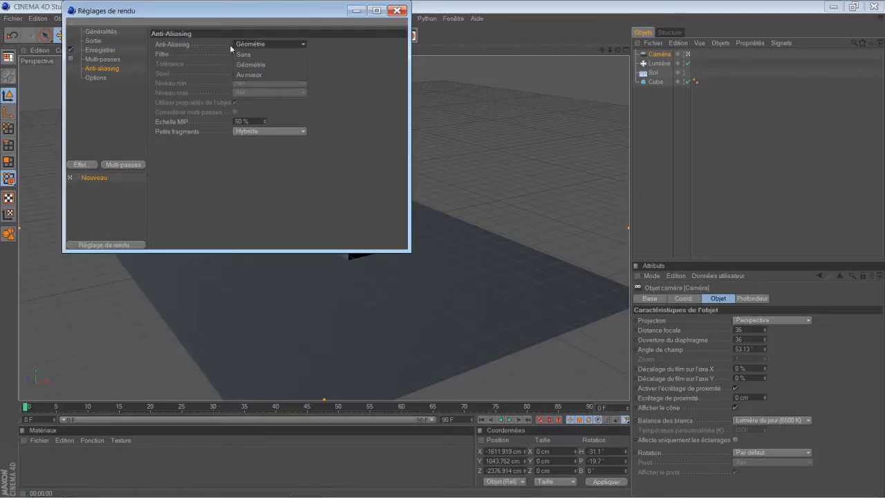
pyautogui.click(265, 74)
pyautogui.click(269, 46)
pyautogui.click(260, 54)
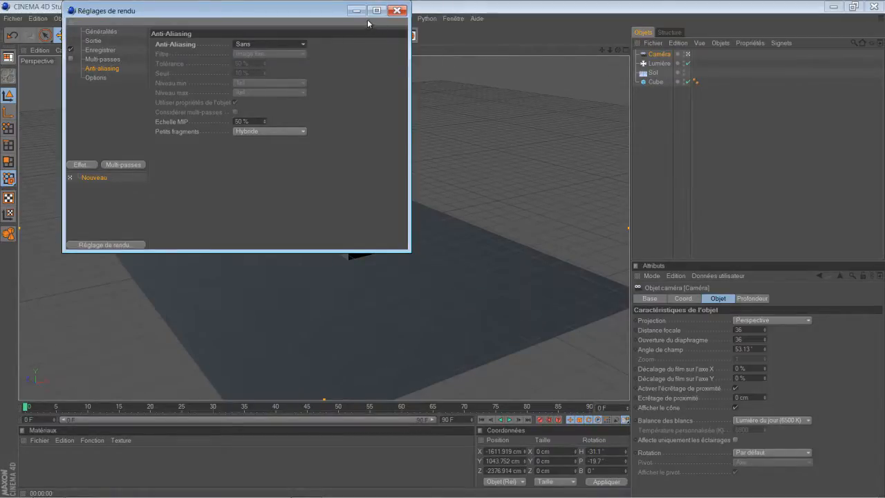
# Try the Au mieux anti-aliasing with a 2x2 minimum level, and set anti-aliasing back to Sans.
pyautogui.moveTo(328, 13); pyautogui.dragTo(391, 76)
pyautogui.click(344, 106)
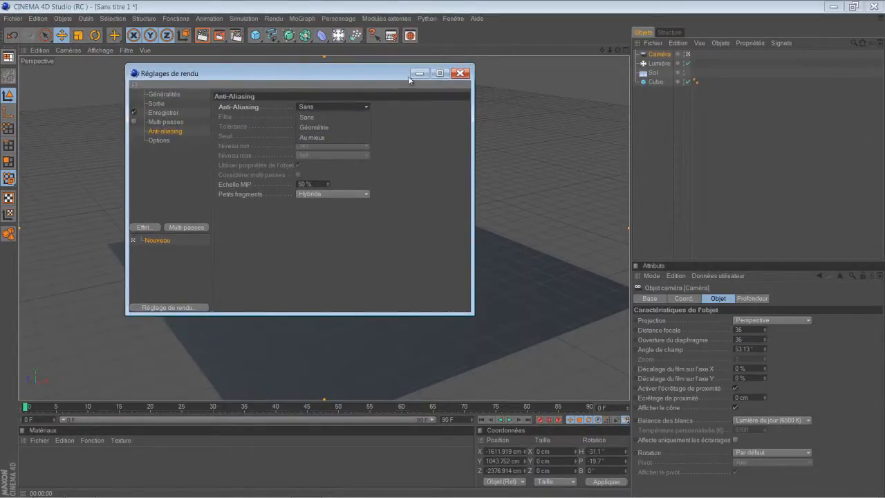
pyautogui.click(413, 119)
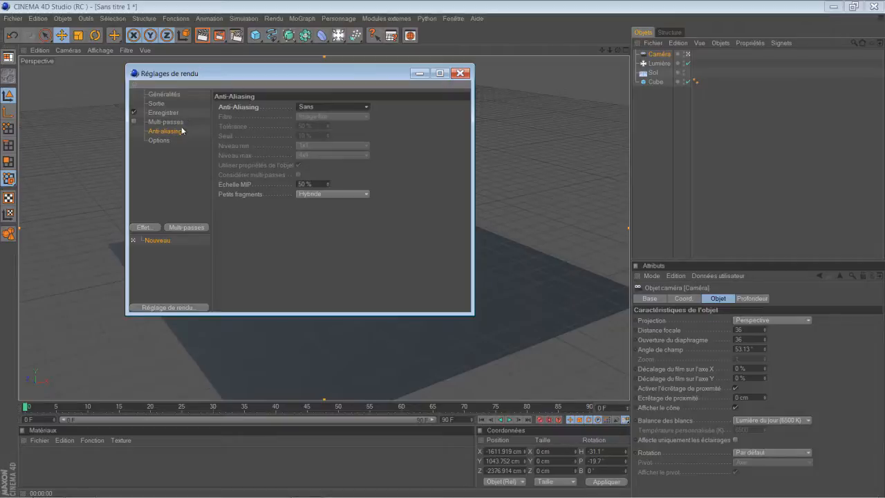
pyautogui.click(339, 107)
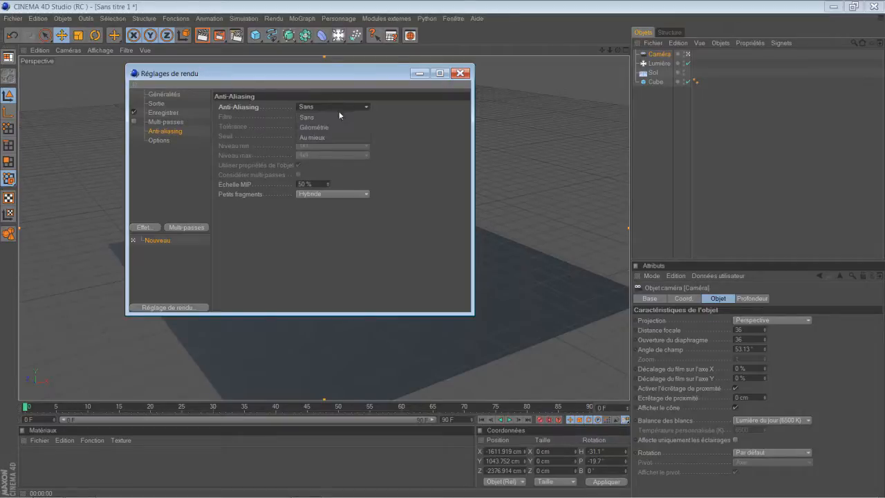
pyautogui.click(325, 105)
pyautogui.click(331, 137)
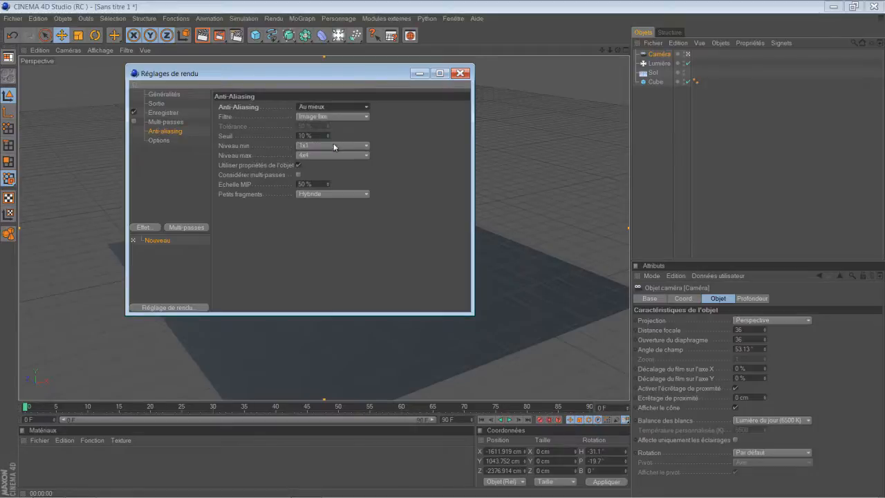
pyautogui.click(347, 146)
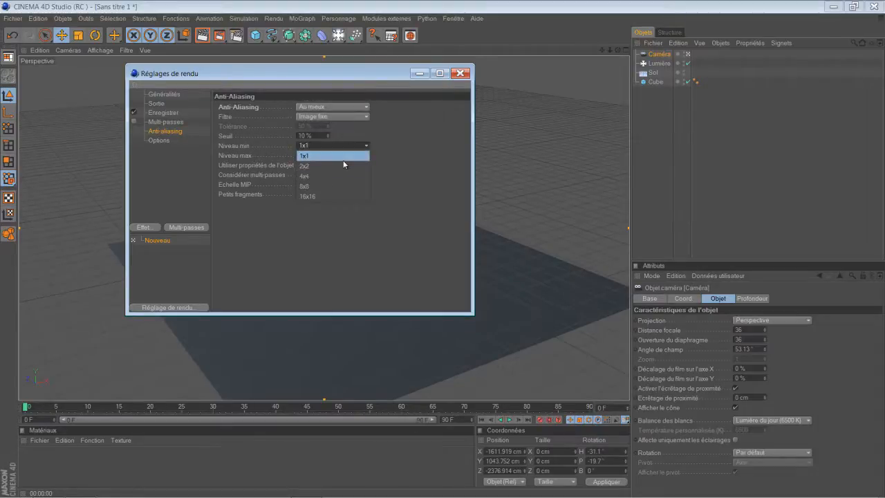
pyautogui.click(330, 159)
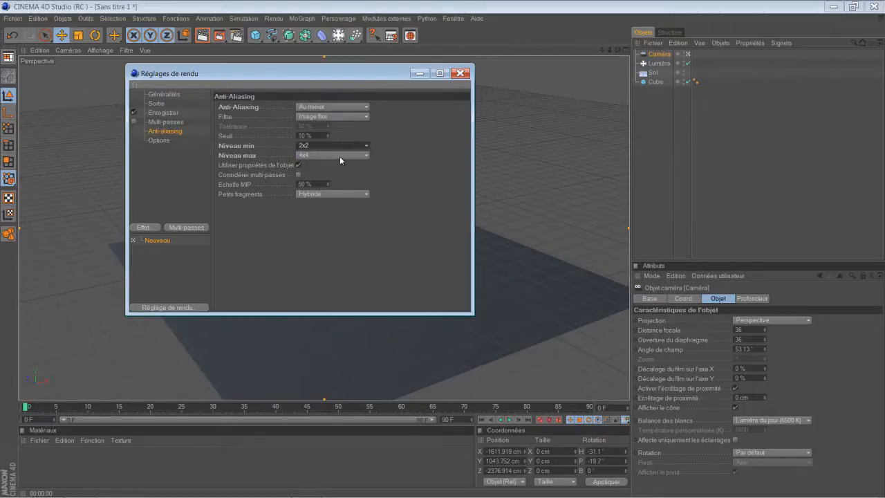
pyautogui.click(339, 108)
pyautogui.click(328, 114)
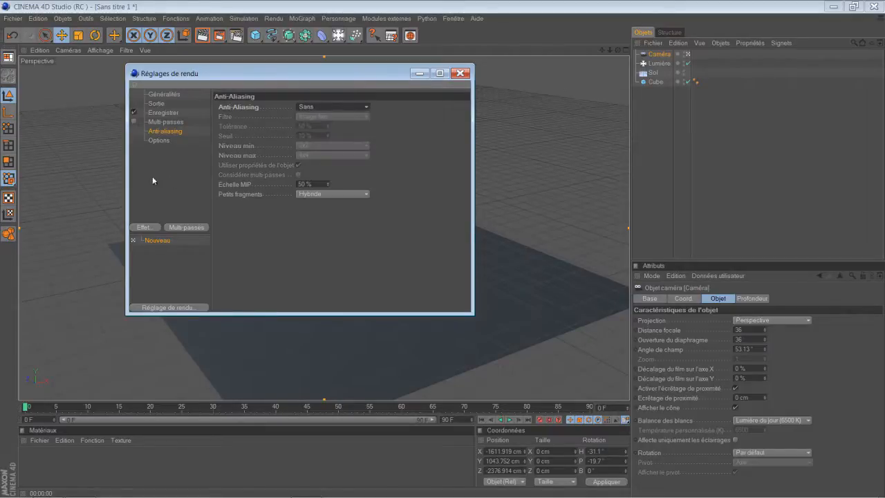
# Review the general render options and the list of available render effects, and close the render settings.
pyautogui.click(158, 140)
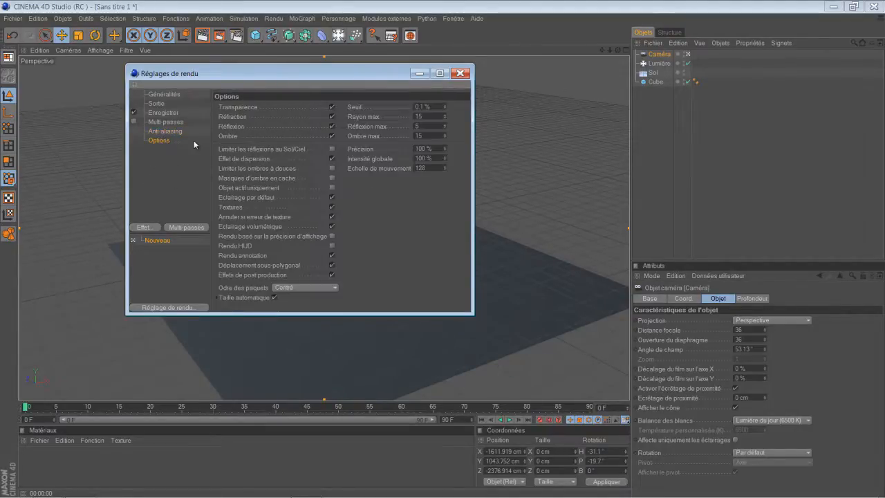
pyautogui.click(154, 227)
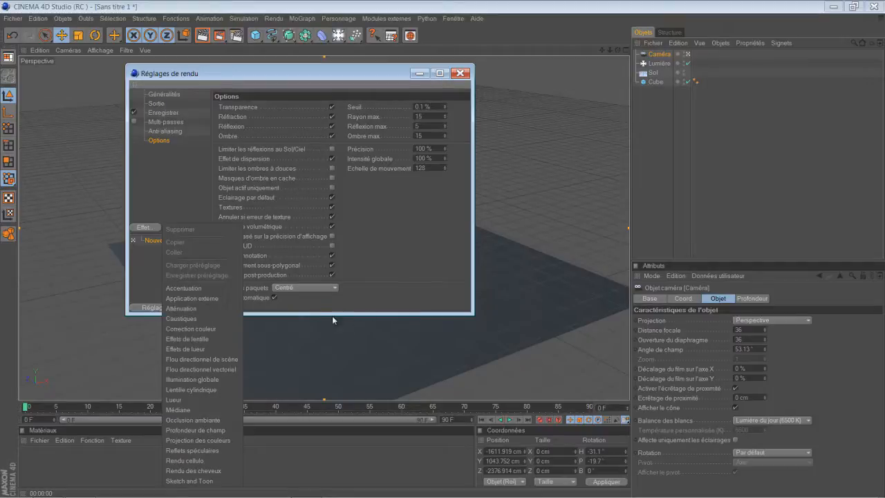
pyautogui.click(338, 84)
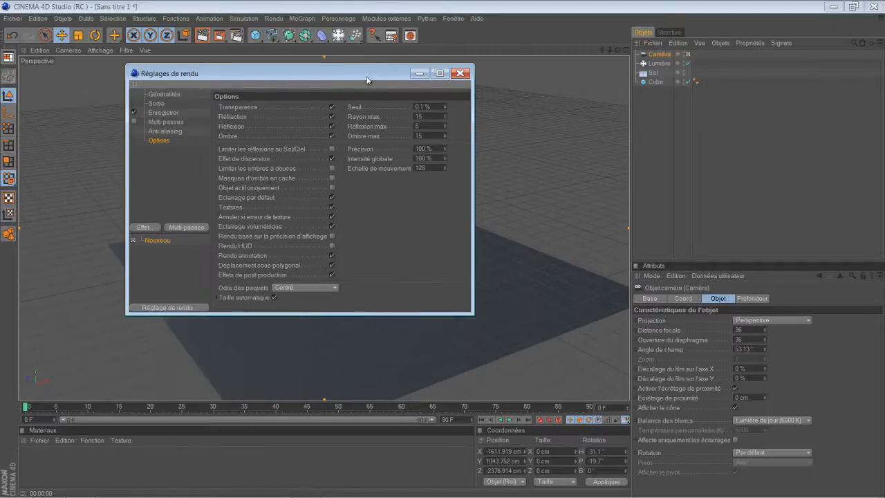
pyautogui.click(461, 73)
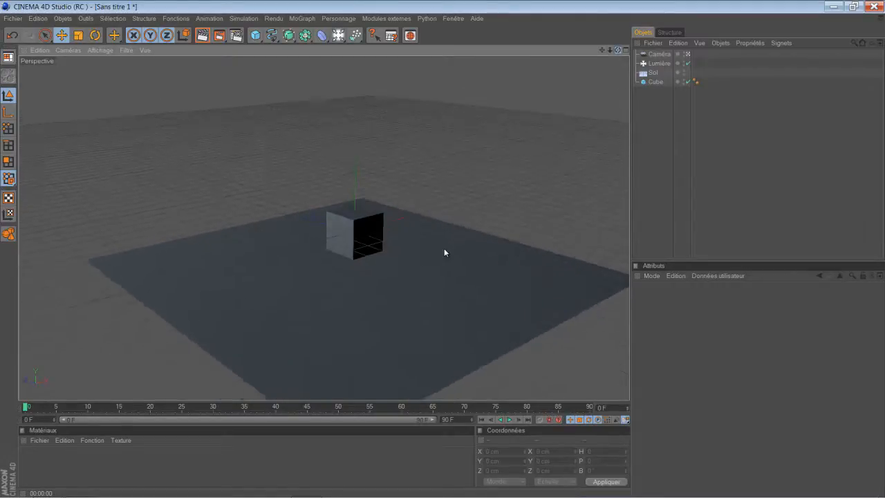
# Frame the cube and floor through the camera for the opening shot and record a camera keyframe at frame 0.
pyautogui.moveTo(443, 249); pyautogui.dragTo(442, 249)
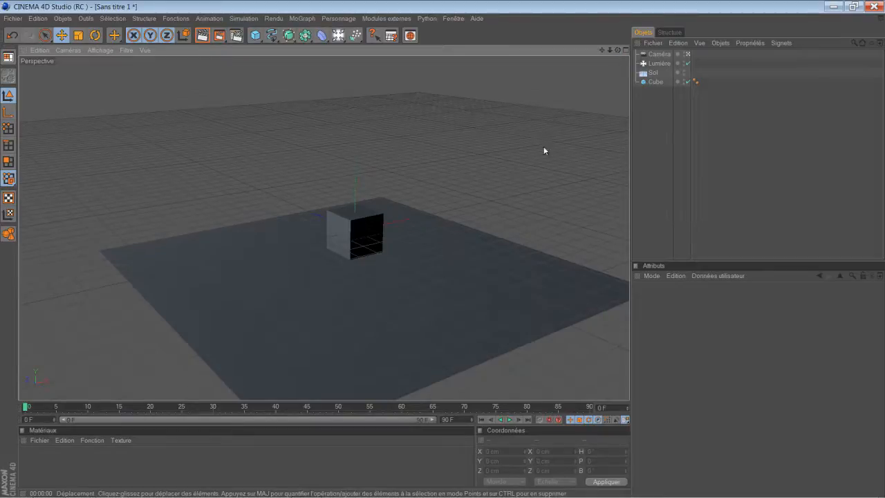
pyautogui.scroll(-1, 490, 214)
pyautogui.scroll(-1, 303, 403)
pyautogui.scroll(2, 388, 273)
pyautogui.scroll(-2, 388, 273)
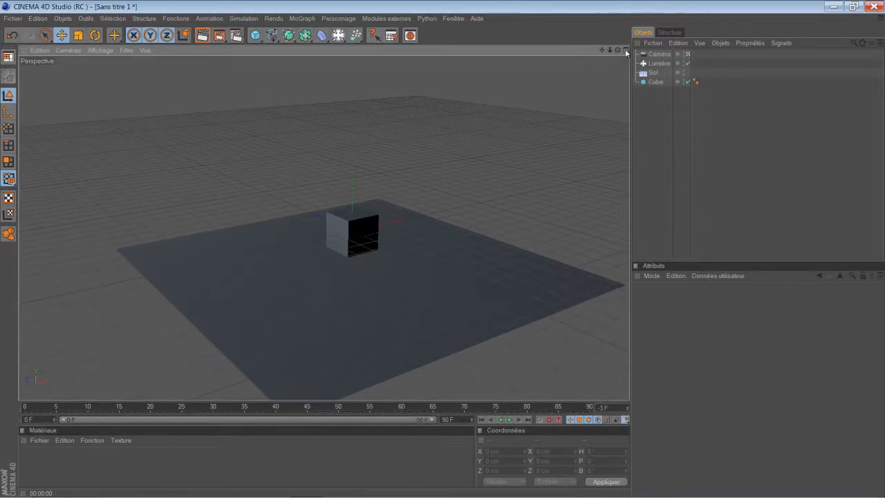
pyautogui.moveTo(618, 50); pyautogui.dragTo(443, 249)
pyautogui.scroll(-2, 423, 264)
pyautogui.scroll(3, 422, 263)
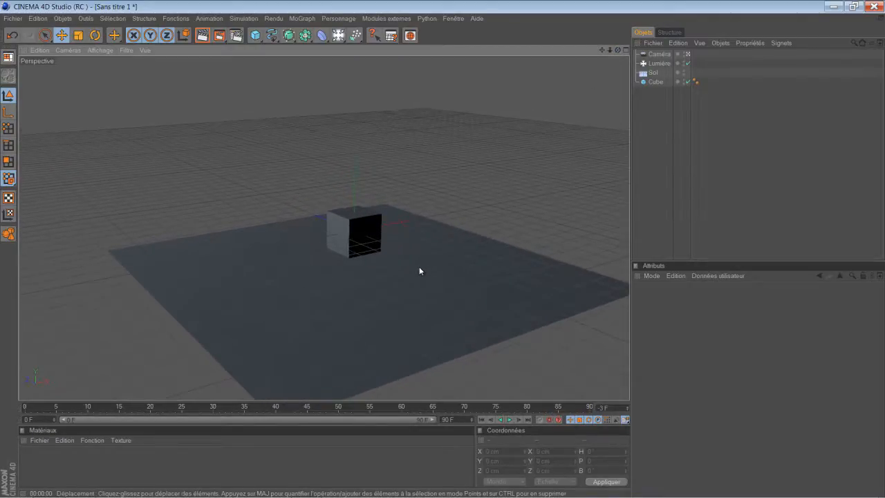
pyautogui.click(482, 420)
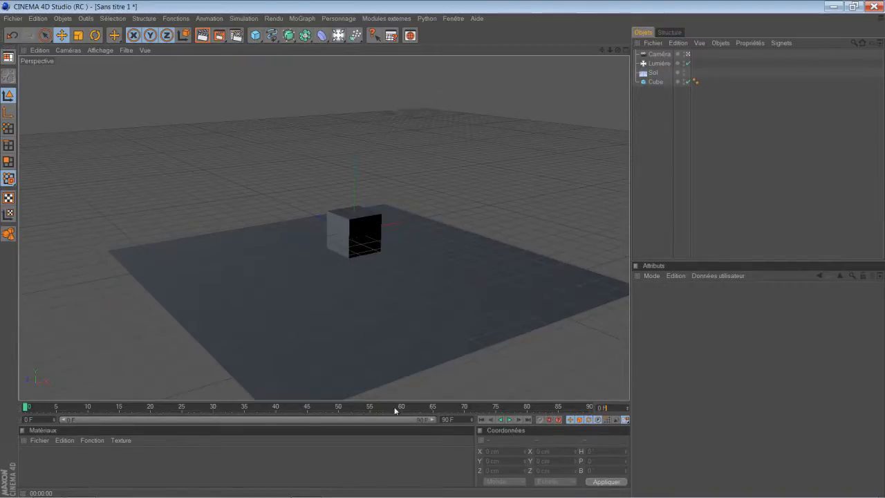
pyautogui.click(660, 54)
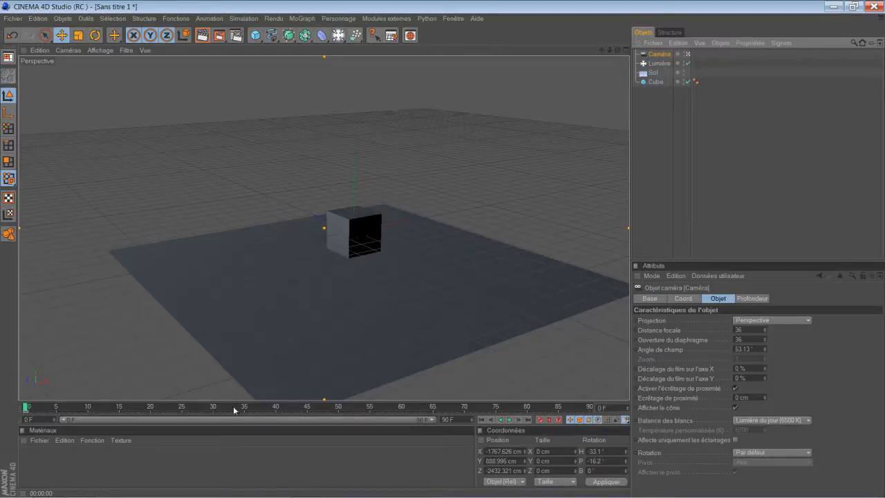
# At frame 70, orbit and pan the camera to about 18.4° heading and -7.9° pitch around the cube, and record a keyframe.
pyautogui.moveTo(129, 408); pyautogui.dragTo(466, 408)
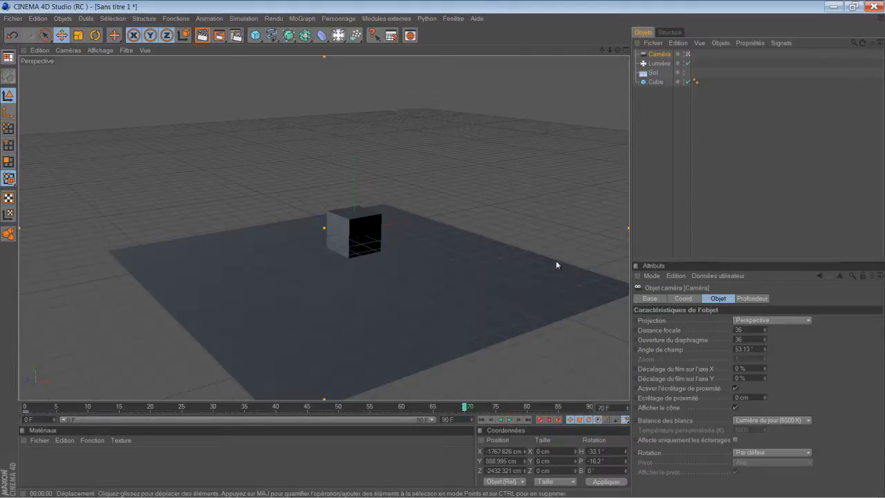
pyautogui.moveTo(618, 51); pyautogui.dragTo(443, 249)
pyautogui.moveTo(606, 52); pyautogui.dragTo(439, 248)
pyautogui.moveTo(619, 51); pyautogui.dragTo(442, 249)
pyautogui.moveTo(605, 52); pyautogui.dragTo(445, 247)
pyautogui.moveTo(620, 51); pyautogui.dragTo(442, 248)
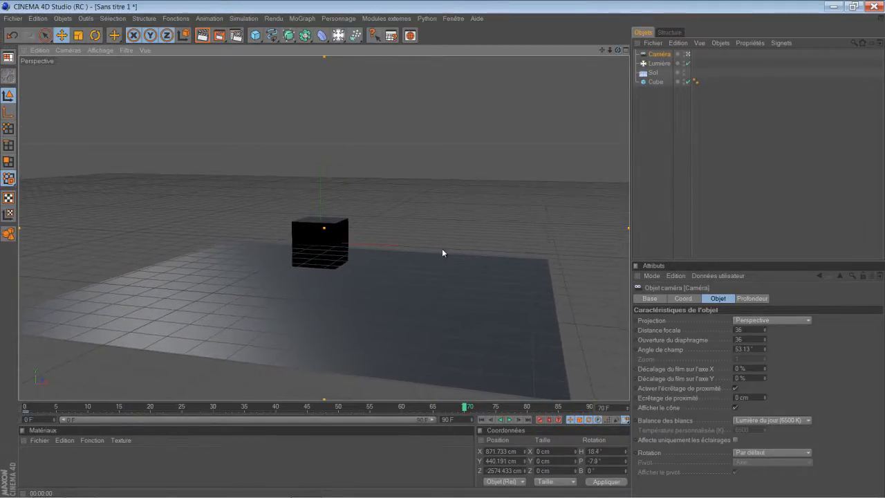
pyautogui.click(541, 422)
# Play the camera animation from frame 0 through the camera view and return to the first frame.
pyautogui.click(482, 419)
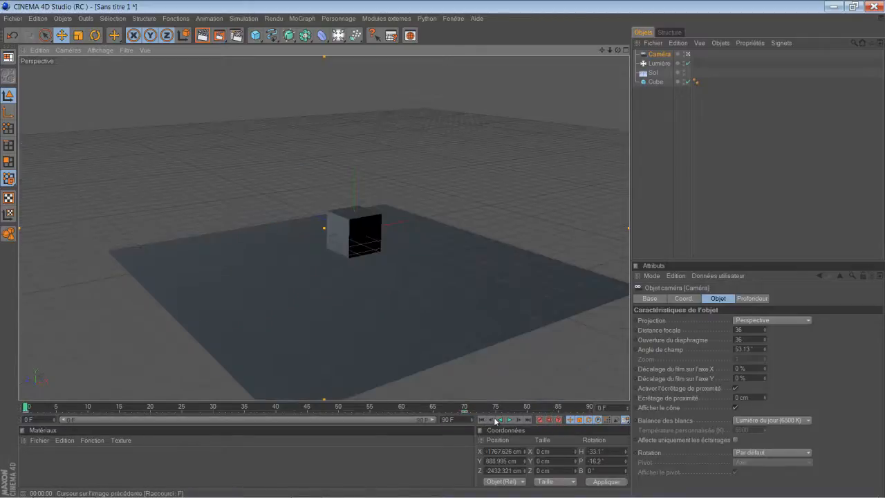
pyautogui.click(510, 419)
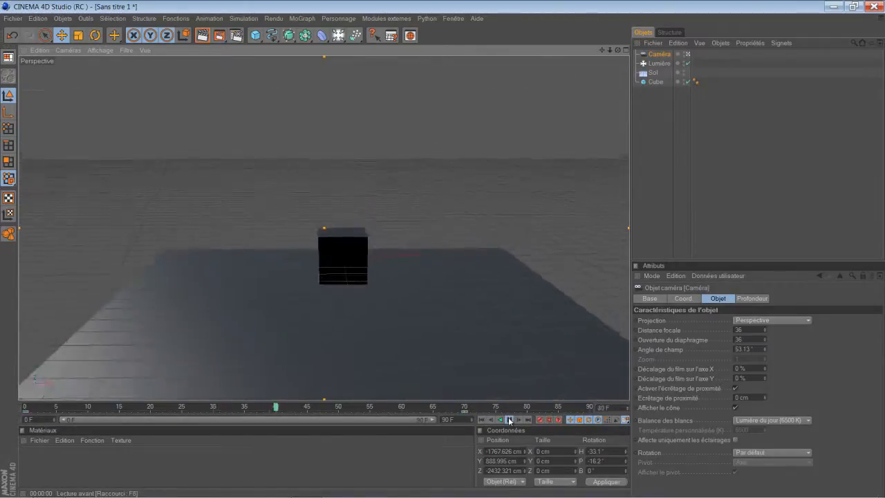
pyautogui.click(511, 419)
pyautogui.click(482, 419)
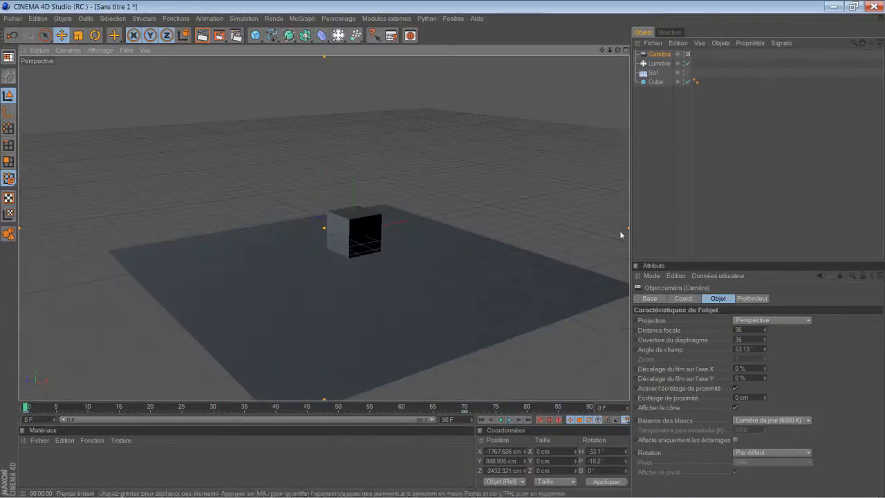
# Leave the camera view, play the camera's movement from a distant outside view, rewind it and re-enter the camera view.
pyautogui.click(687, 54)
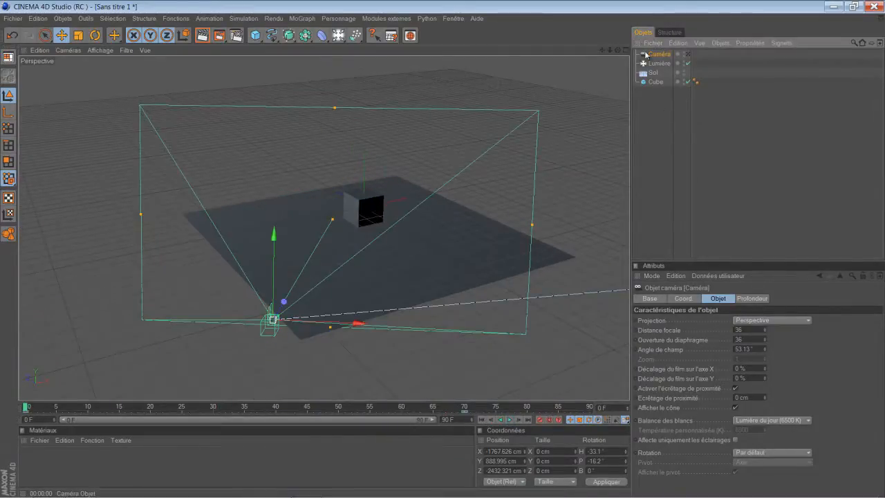
pyautogui.moveTo(620, 51); pyautogui.dragTo(410, 224)
pyautogui.scroll(-9, 548, 126)
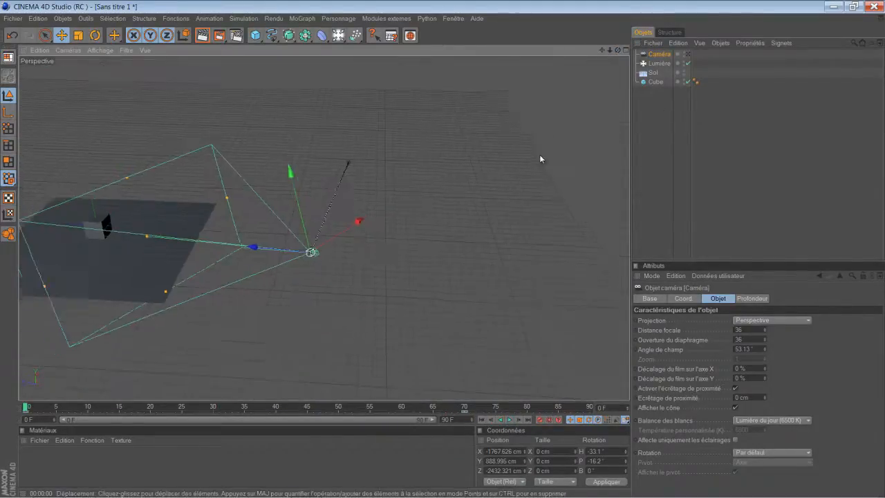
pyautogui.moveTo(602, 51); pyautogui.dragTo(567, 250)
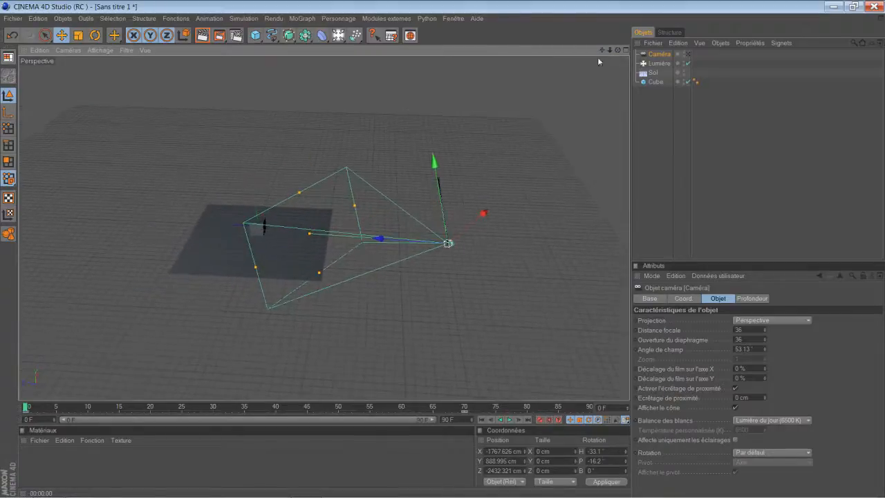
pyautogui.click(509, 419)
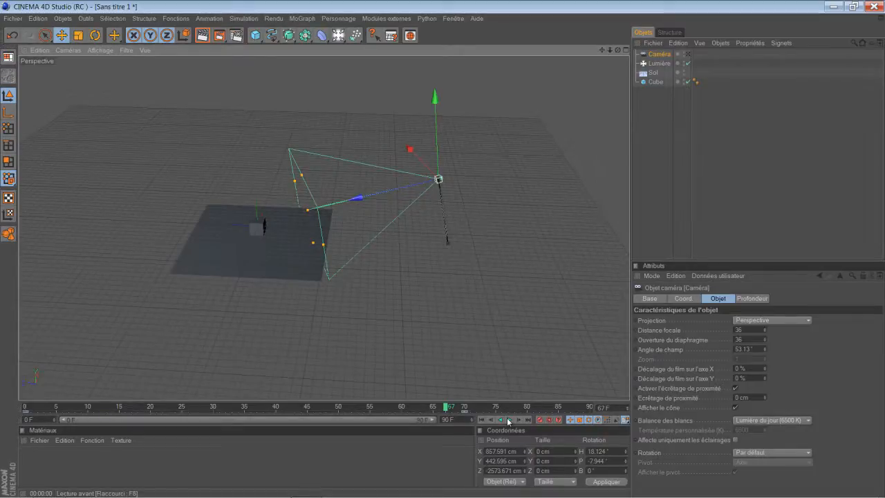
pyautogui.click(482, 419)
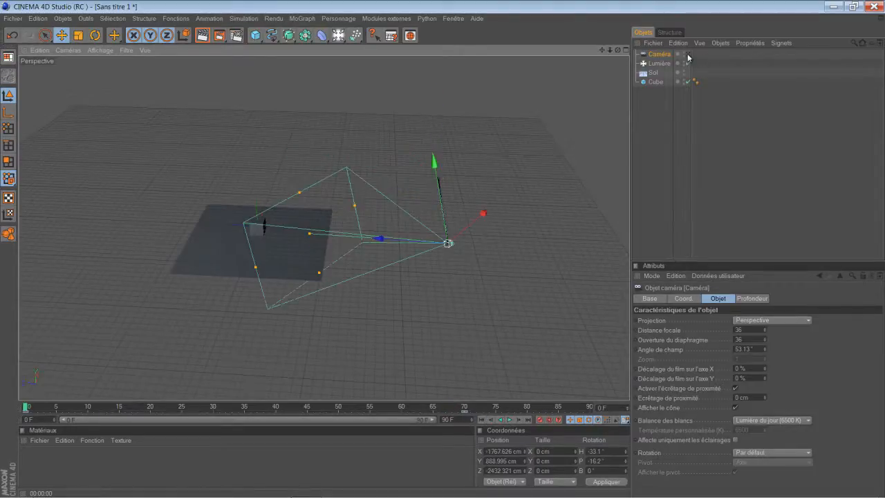
pyautogui.click(688, 55)
# Try zooming out and panning the camera at frame 0 without recording a keyframe, and reset to the animation's start.
pyautogui.scroll(-5, 387, 242)
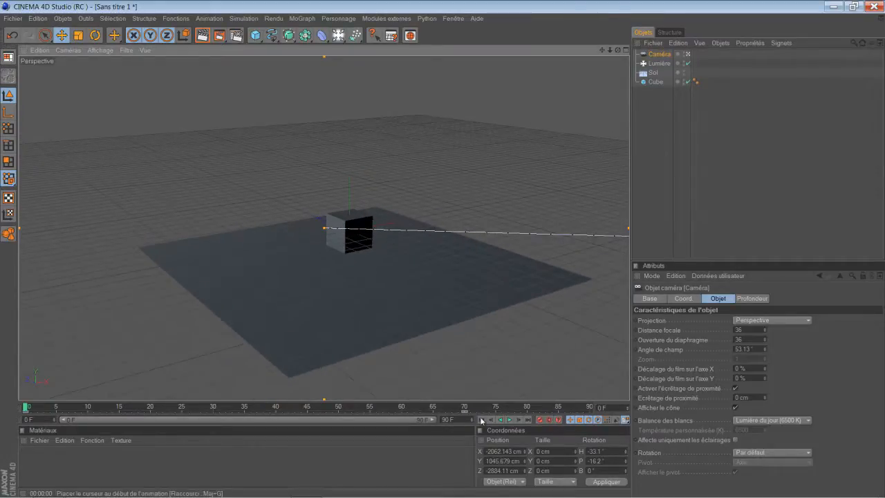
pyautogui.click(512, 420)
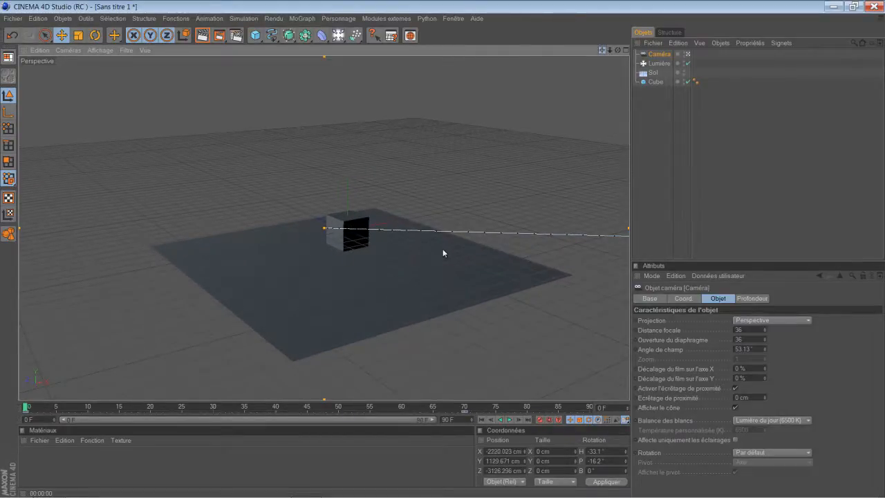
pyautogui.moveTo(604, 51); pyautogui.dragTo(441, 248)
pyautogui.moveTo(603, 51); pyautogui.dragTo(479, 234)
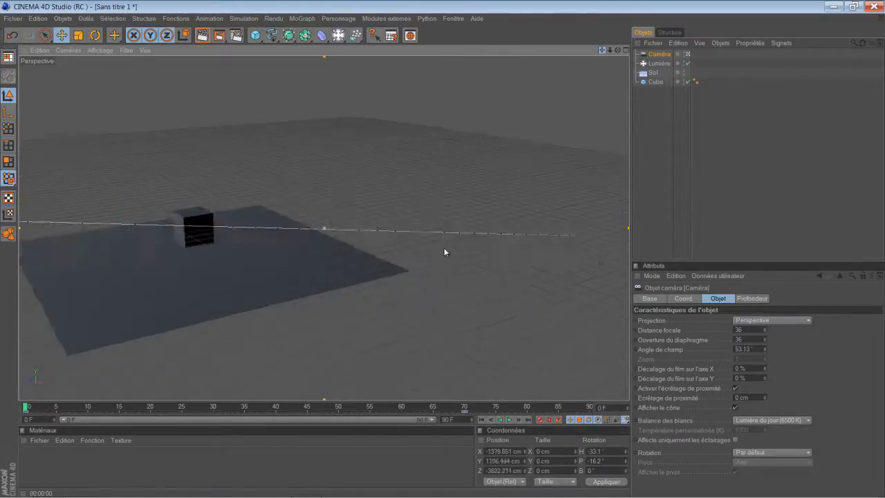
pyautogui.click(482, 419)
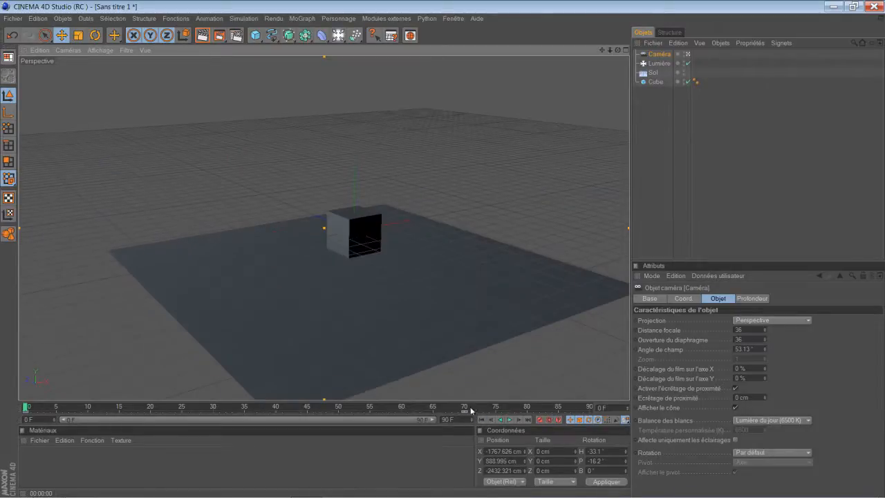
# Extend the animation's length by setting the timeline's end frame to 900 F.
pyautogui.moveTo(443, 409); pyautogui.dragTo(510, 408)
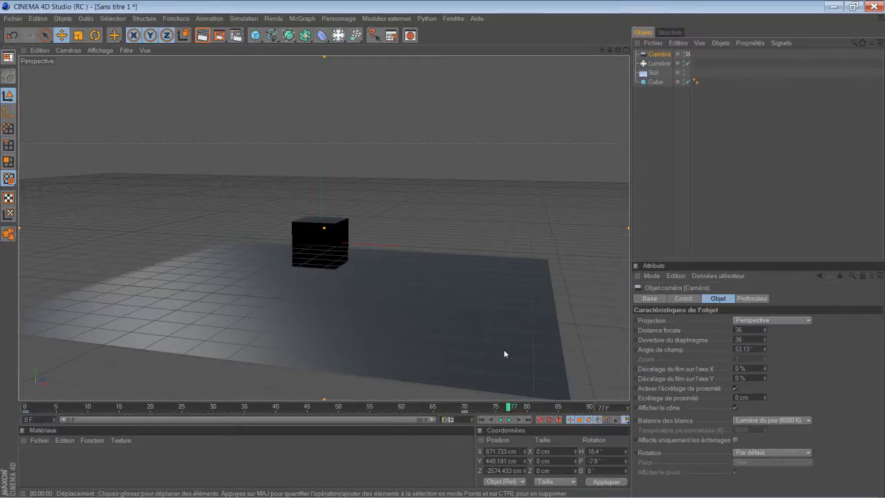
pyautogui.write('900')
pyautogui.press('Return')
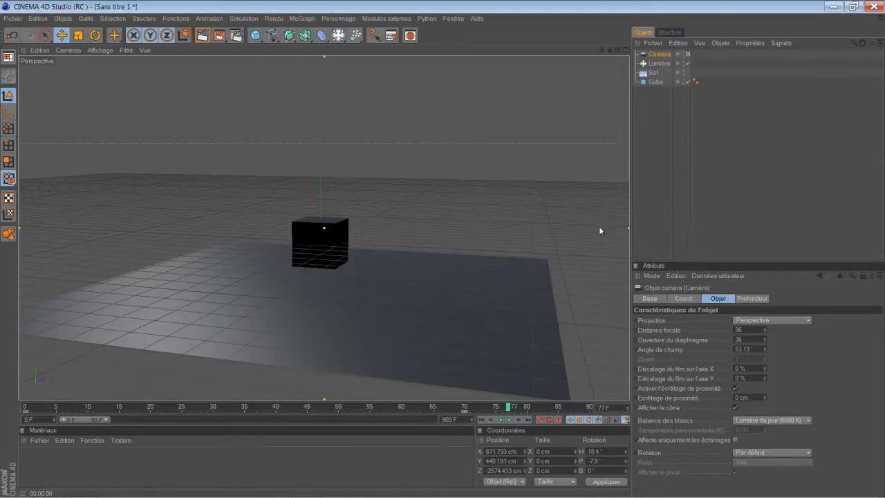
# Open the project preferences and examine the project's frame rate (IPS) setting.
pyautogui.click(44, 19)
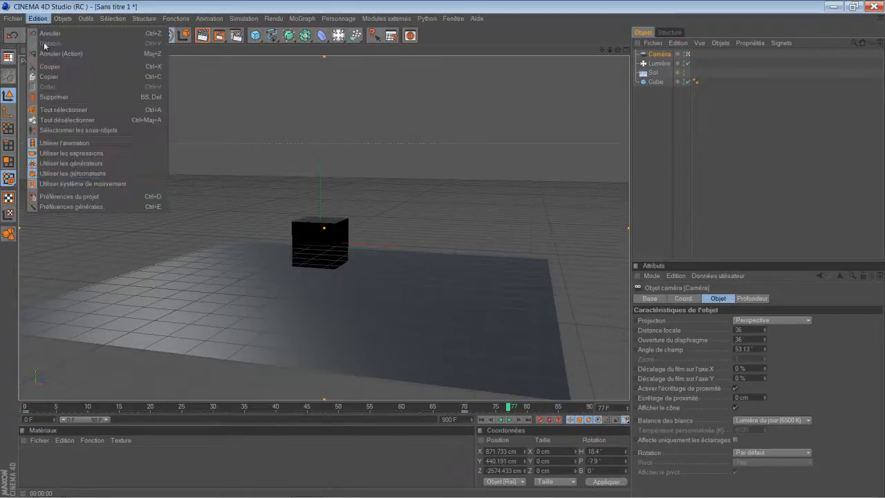
pyautogui.click(55, 199)
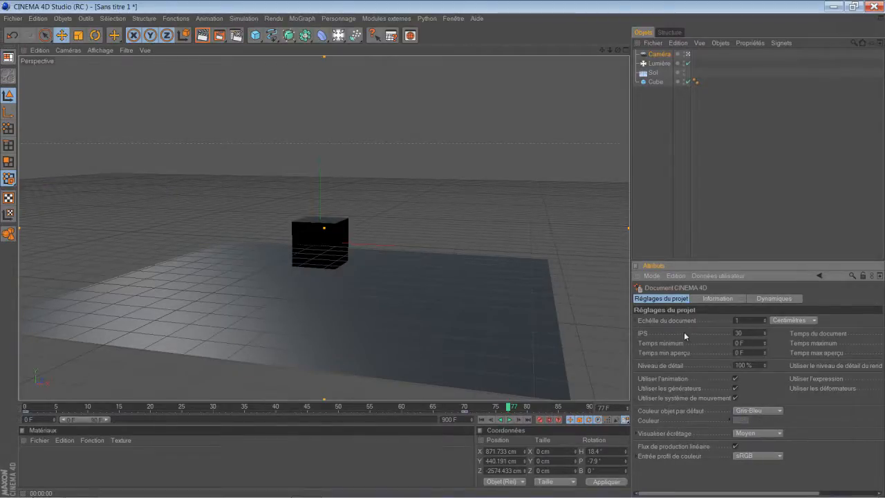
pyautogui.doubleClick(743, 334)
pyautogui.click(664, 170)
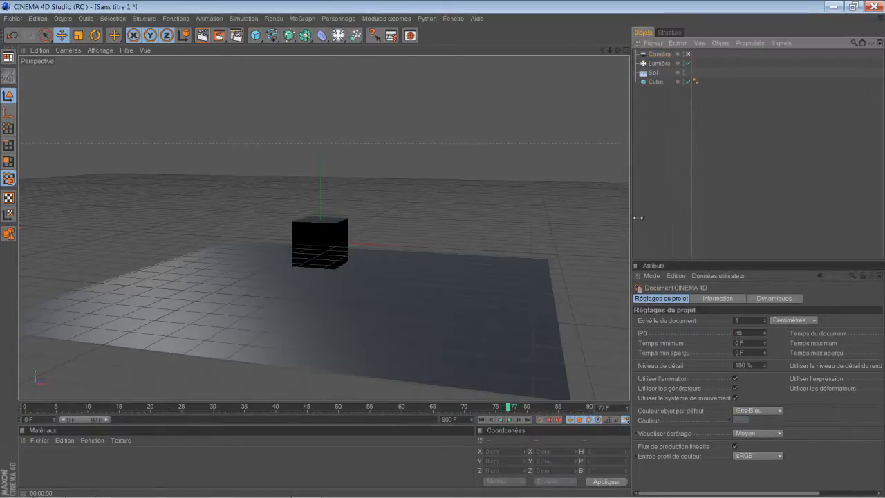
pyautogui.scroll(-4, 583, 239)
pyautogui.scroll(3, 582, 239)
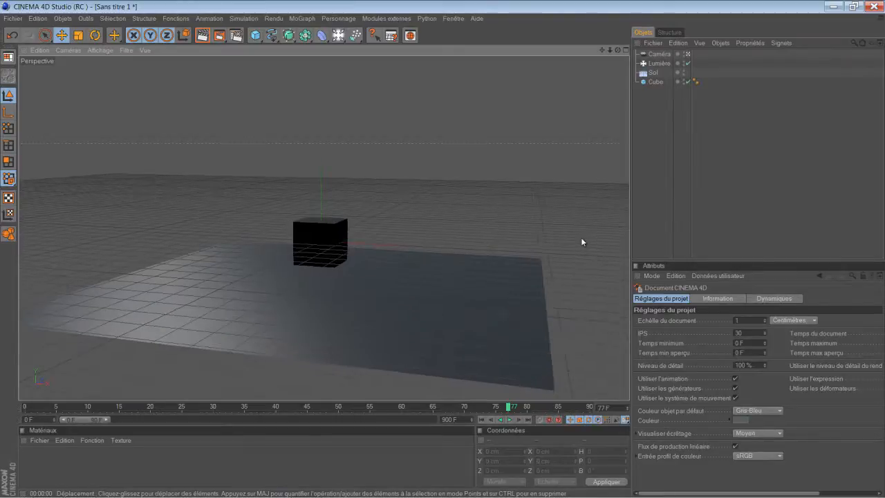
pyautogui.scroll(-1, 582, 240)
# Select Caméra, go to frame 135, reposition it to look down on the cube at H 73°, P -35.3°, and record a keyframe.
pyautogui.click(659, 54)
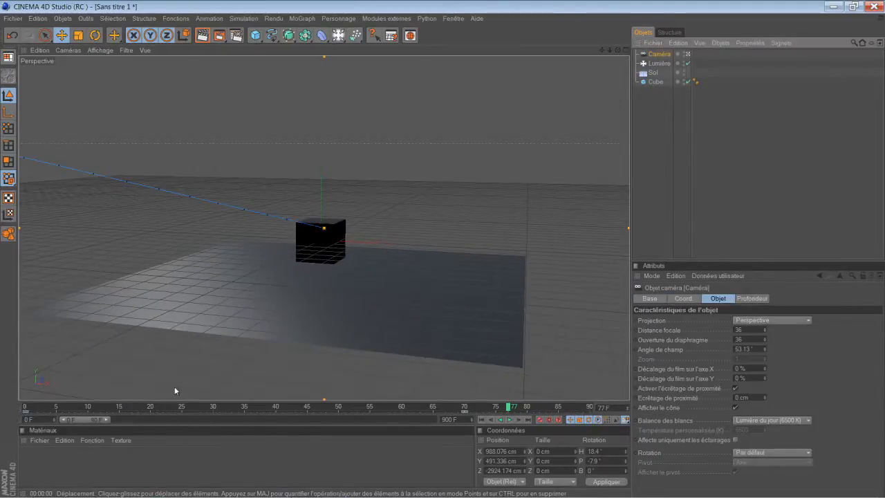
pyautogui.moveTo(101, 420); pyautogui.dragTo(181, 428)
pyautogui.moveTo(168, 421)
pyautogui.mouseDown()
pyautogui.moveTo(147, 420)
pyautogui.moveTo(153, 408)
pyautogui.moveTo(125, 408)
pyautogui.mouseUp()
pyautogui.click(113, 408)
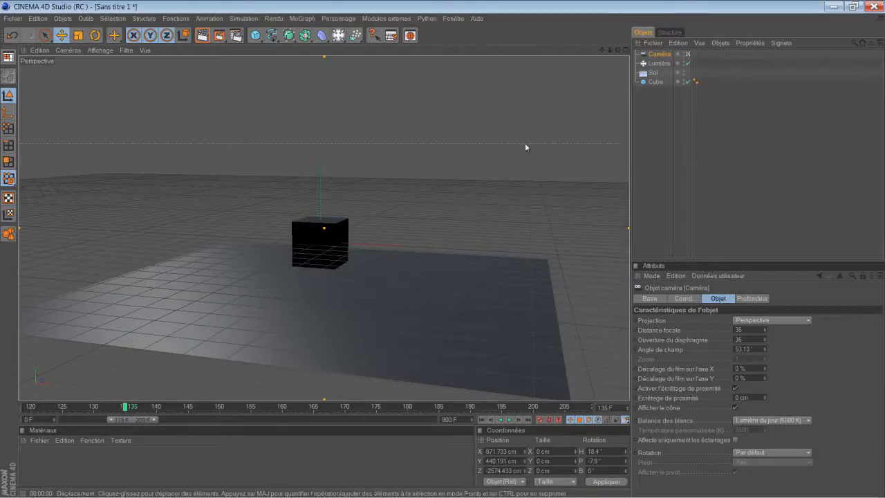
pyautogui.moveTo(602, 51); pyautogui.dragTo(447, 248)
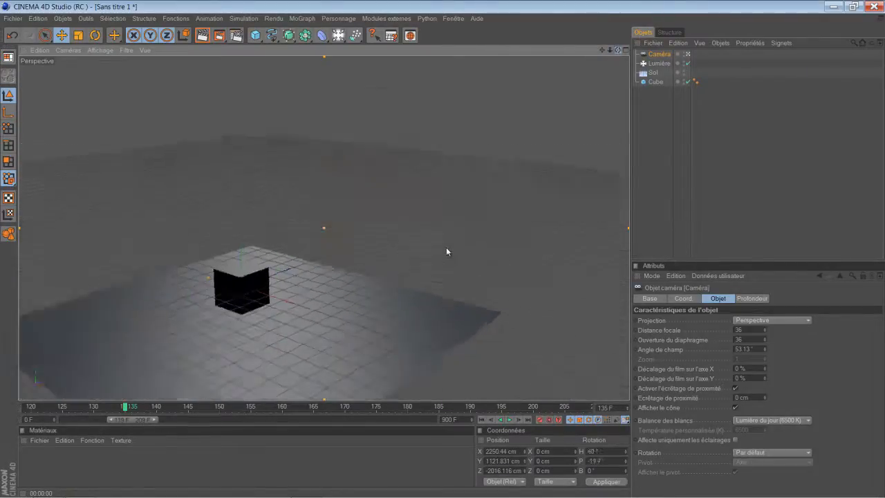
pyautogui.moveTo(601, 51); pyautogui.dragTo(441, 251)
pyautogui.moveTo(618, 51); pyautogui.dragTo(442, 249)
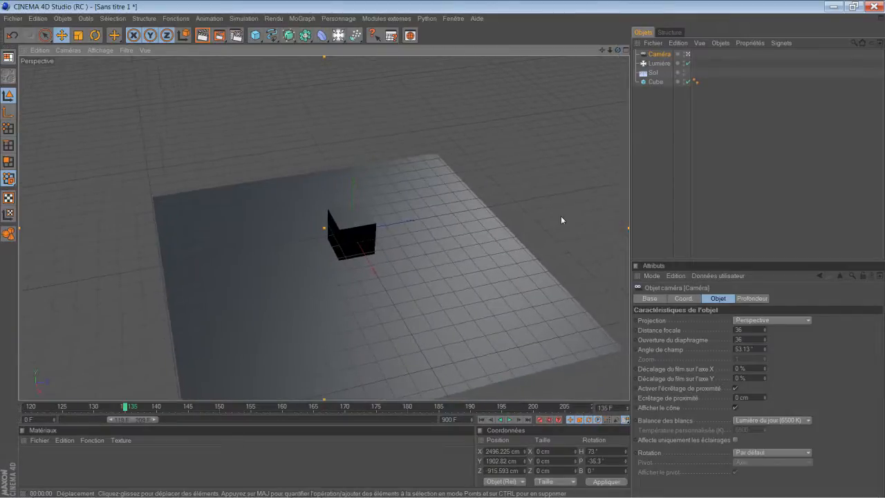
# Play the camera animation from the start, scrub the last movement to frame 122, and return the timeline to frame 0.
pyautogui.click(482, 420)
pyautogui.click(509, 420)
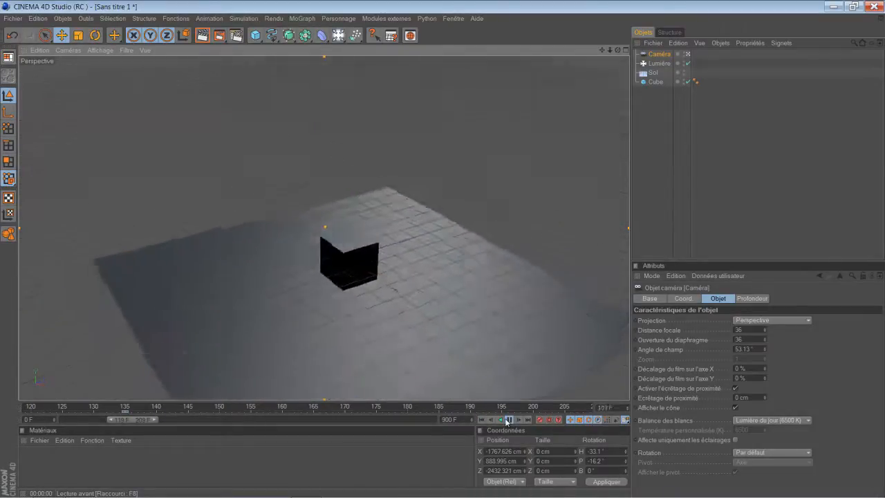
pyautogui.click(508, 420)
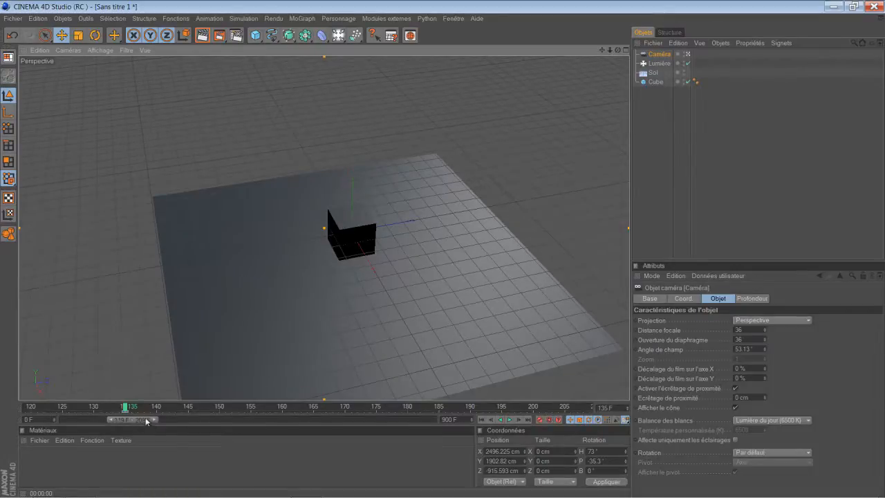
pyautogui.moveTo(126, 413); pyautogui.dragTo(43, 408)
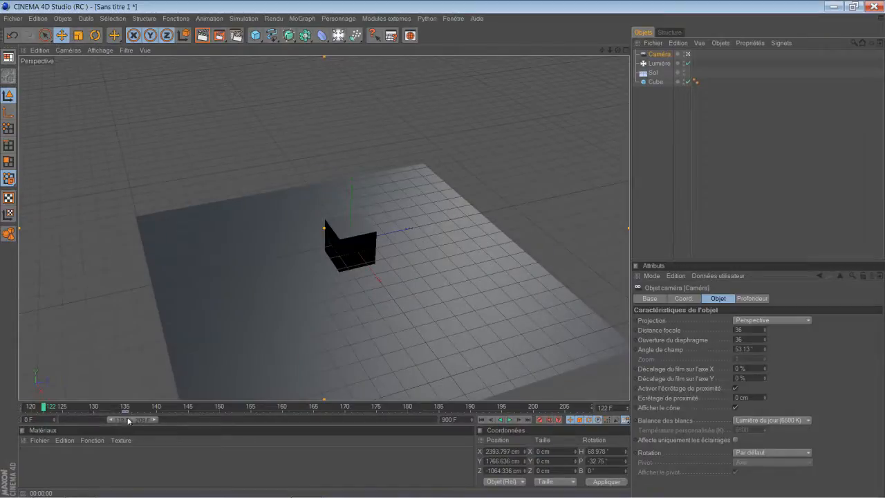
pyautogui.moveTo(121, 422); pyautogui.dragTo(228, 423)
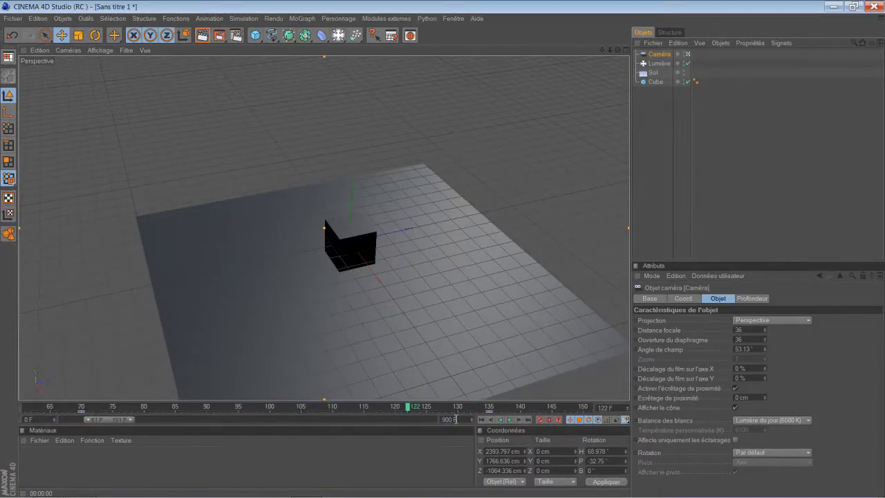
pyautogui.click(482, 419)
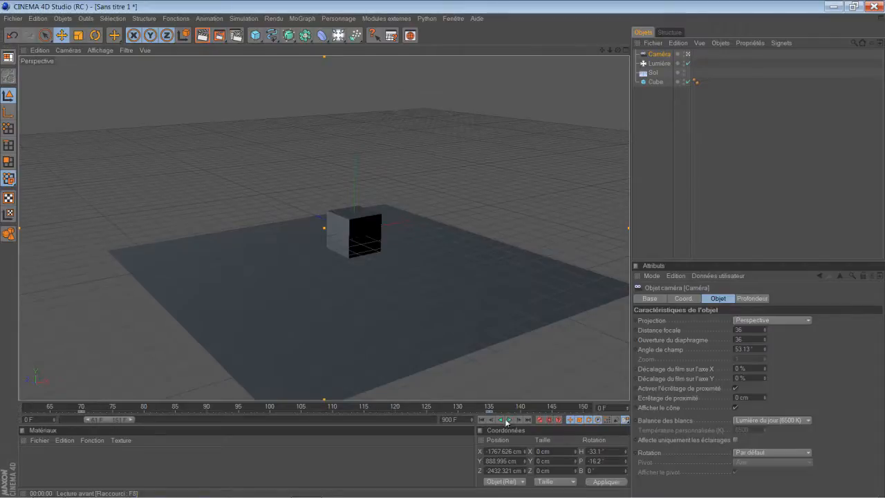
pyautogui.moveTo(115, 423); pyautogui.dragTo(84, 423)
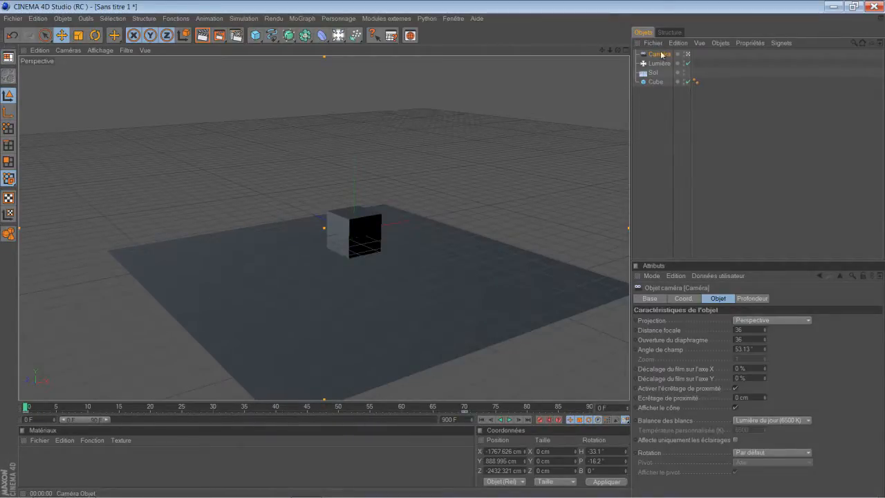
# Try orbiting the selected camera at frame 0 and undo the change.
pyautogui.click(664, 103)
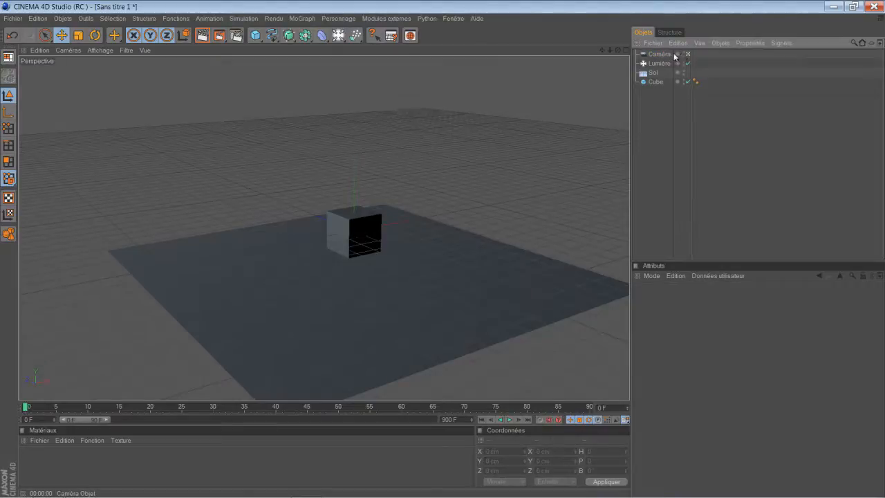
pyautogui.click(661, 54)
pyautogui.moveTo(619, 52); pyautogui.dragTo(444, 249)
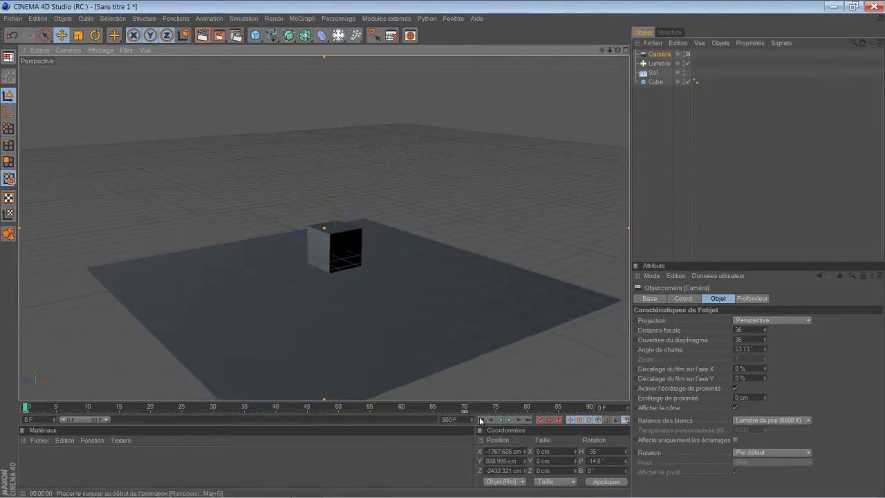
pyautogui.hotkey('ctrl', 'z')
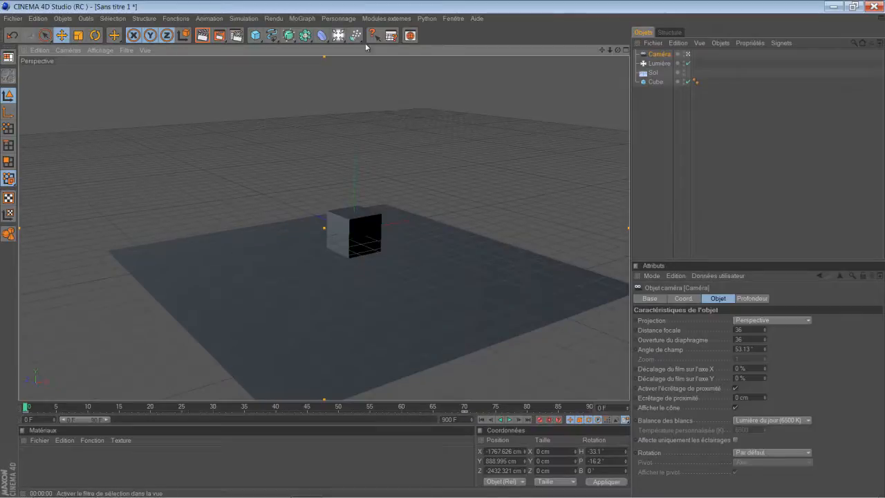
# Add a second camera to the scene and paste two more copies of it.
pyautogui.click(340, 37)
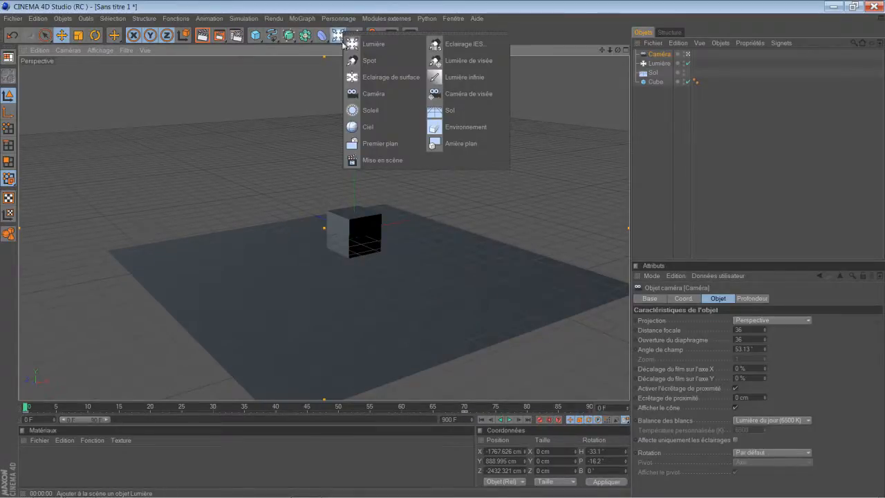
pyautogui.click(370, 94)
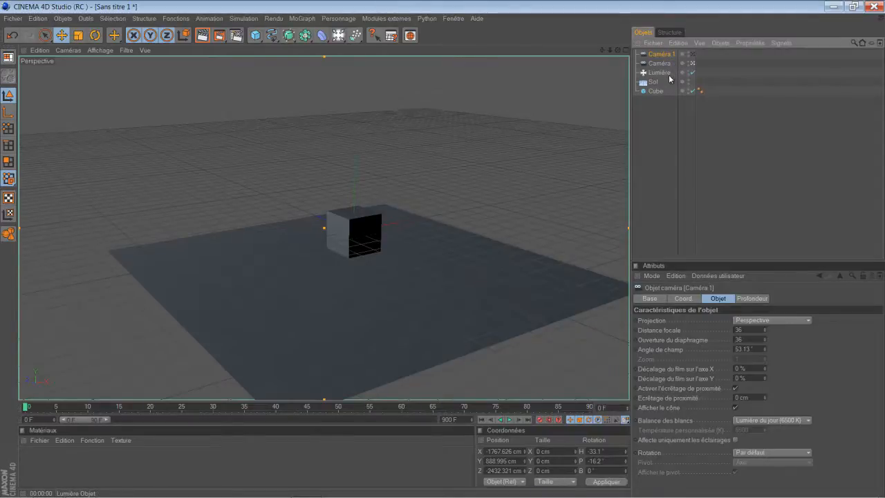
pyautogui.hotkey('ctrl', 'v')
pyautogui.hotkey('ctrl', 'v')
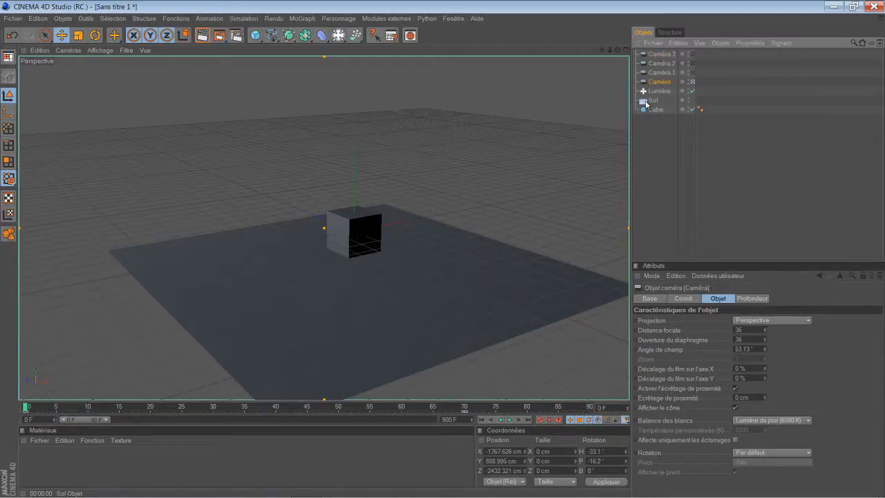
# Look through Caméra.1, scrub the original camera's movement for reference, and place the timeline at frame 100.
pyautogui.click(663, 72)
pyautogui.moveTo(82, 419); pyautogui.dragTo(39, 412)
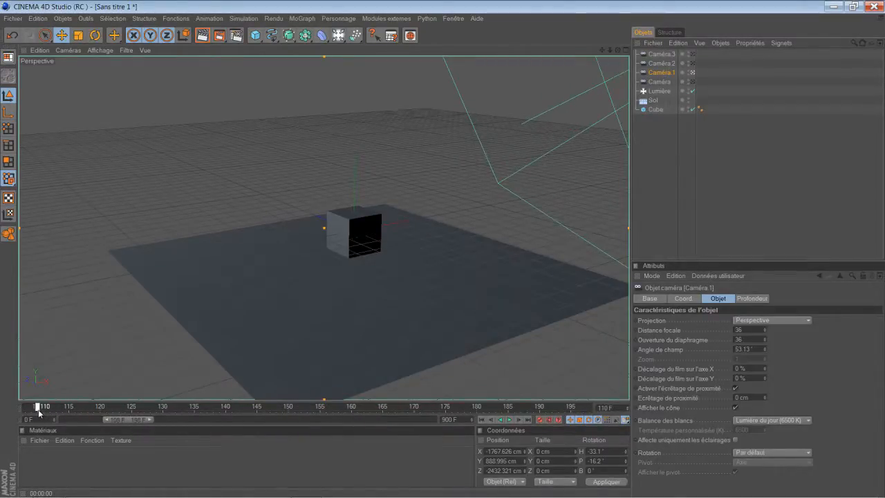
pyautogui.moveTo(132, 420); pyautogui.dragTo(126, 420)
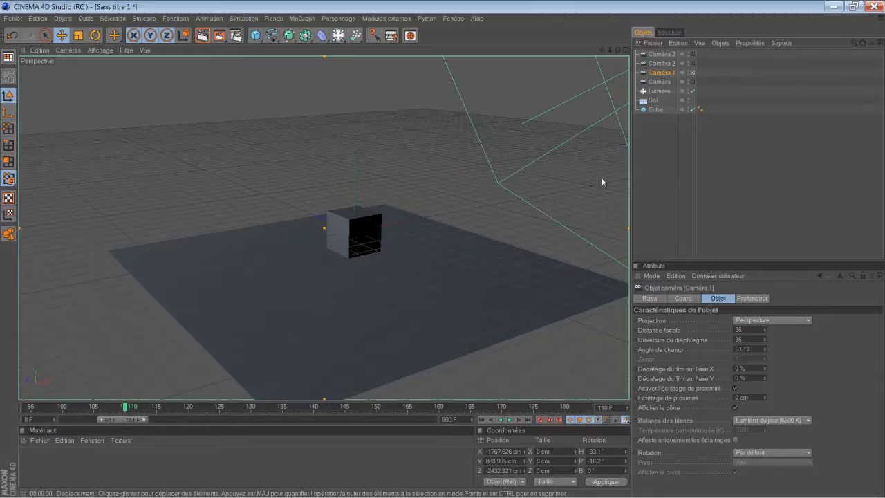
pyautogui.click(659, 81)
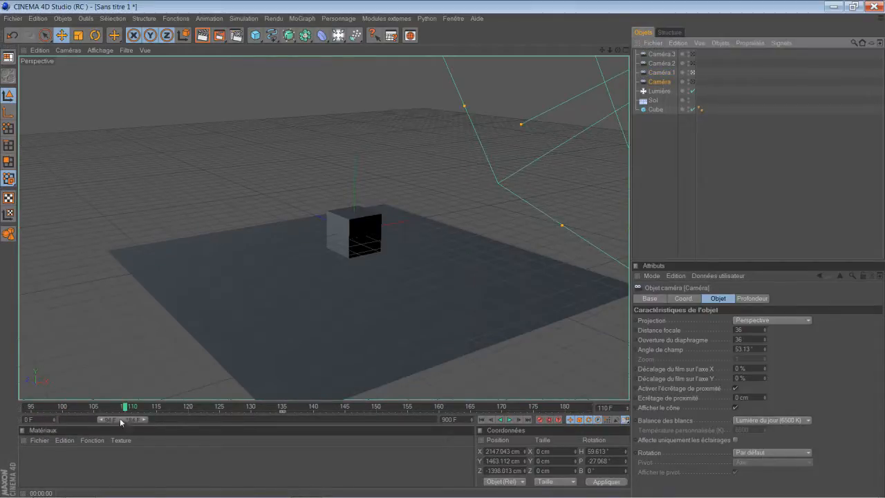
pyautogui.moveTo(128, 411); pyautogui.dragTo(65, 415)
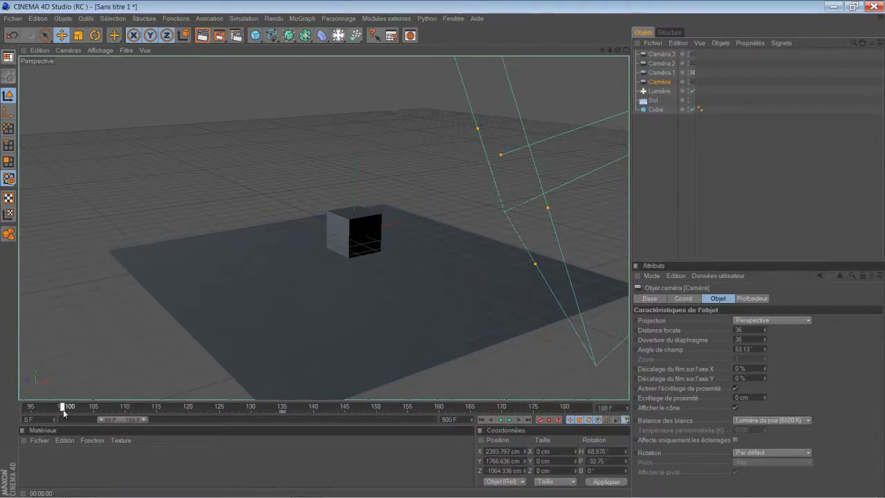
pyautogui.moveTo(64, 413); pyautogui.dragTo(63, 413)
# Move Caméra.1 close to the cube at frame 100, rotated to H -116.6°, P -16.9°, and record a keyframe.
pyautogui.click(664, 72)
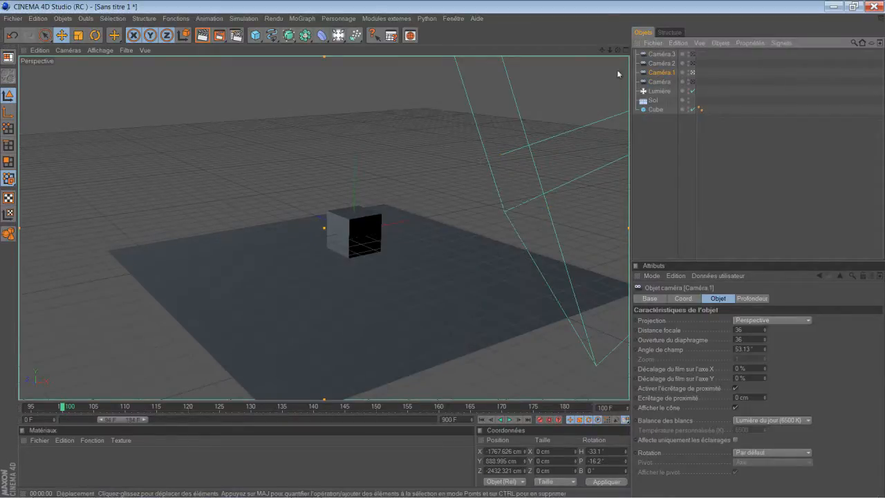
pyautogui.moveTo(601, 51)
pyautogui.mouseDown()
pyautogui.moveTo(440, 251)
pyautogui.moveTo(447, 254)
pyautogui.moveTo(486, 64)
pyautogui.moveTo(594, 53)
pyautogui.moveTo(440, 254)
pyautogui.moveTo(519, 103)
pyautogui.moveTo(605, 59)
pyautogui.mouseUp()
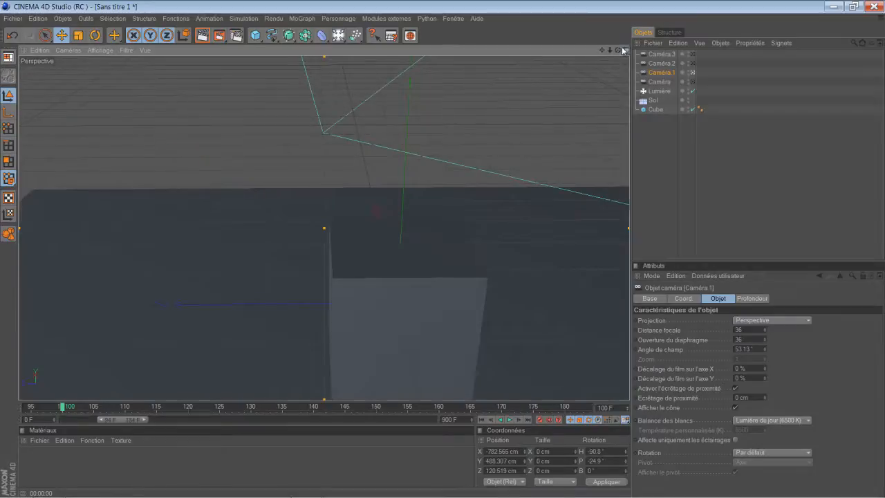
pyautogui.click(625, 50)
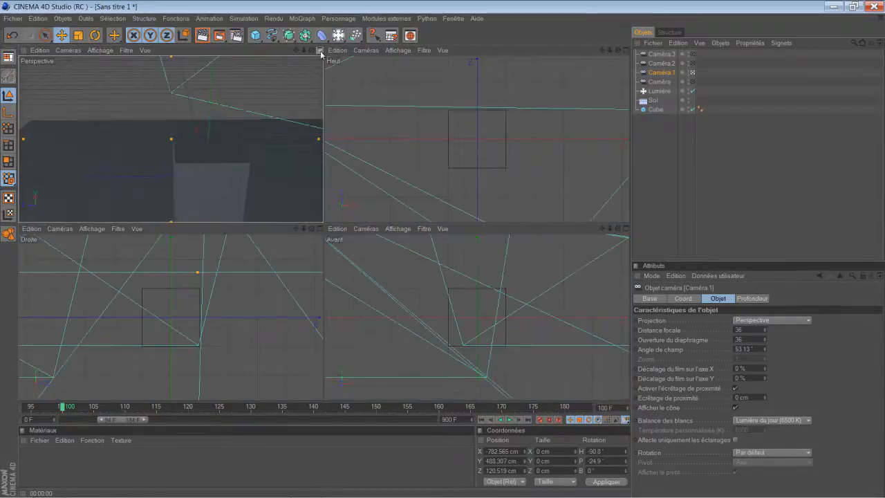
pyautogui.click(317, 50)
pyautogui.moveTo(619, 49); pyautogui.dragTo(443, 251)
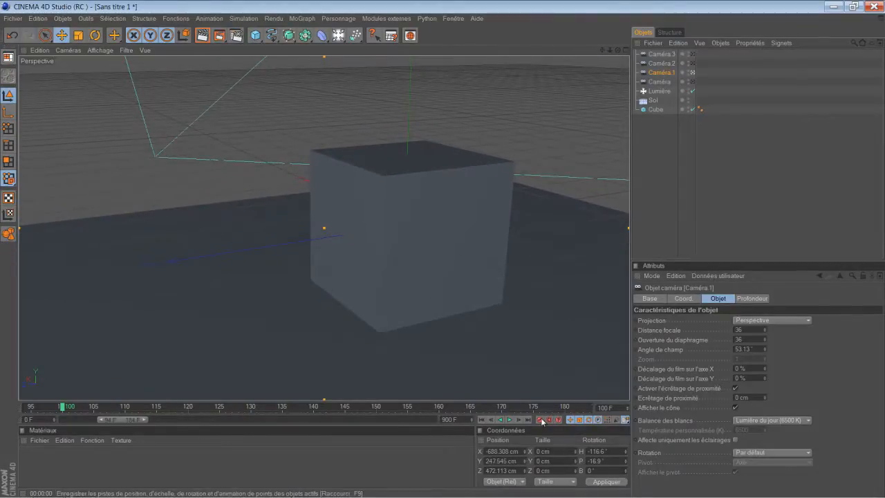
# At frame 165, lower Caméra.1 beside the cube at H -69.9°, P 2.3°, record a keyframe and play the animation from the start.
pyautogui.moveTo(63, 408); pyautogui.dragTo(470, 408)
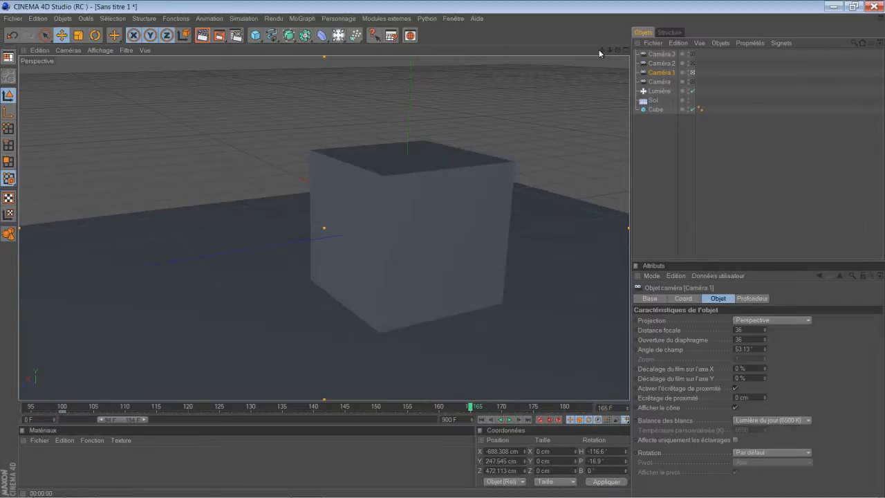
pyautogui.moveTo(612, 52)
pyautogui.mouseDown()
pyautogui.moveTo(440, 251)
pyautogui.moveTo(609, 54)
pyautogui.mouseUp()
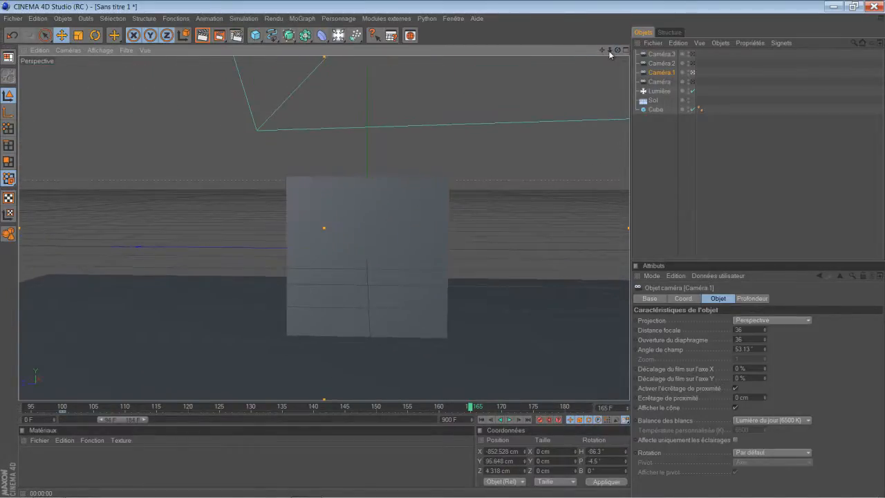
pyautogui.moveTo(441, 248); pyautogui.dragTo(620, 51)
pyautogui.click(625, 51)
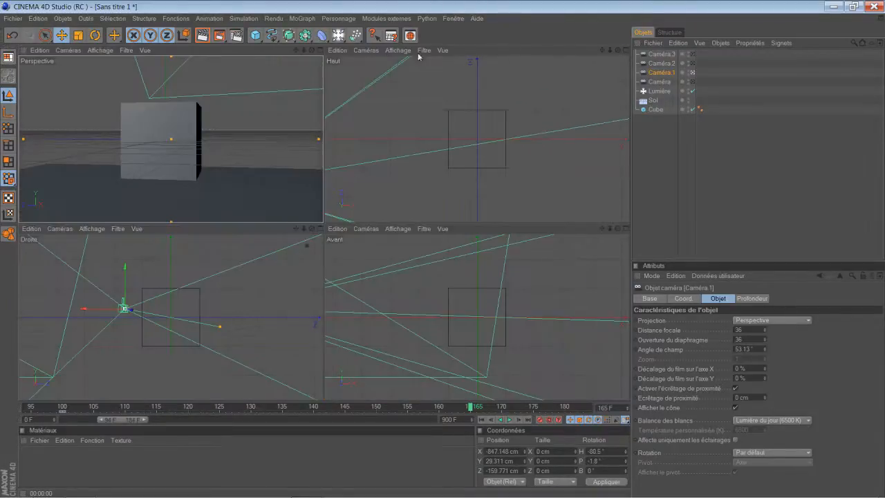
pyautogui.click(319, 51)
pyautogui.moveTo(602, 50); pyautogui.dragTo(443, 253)
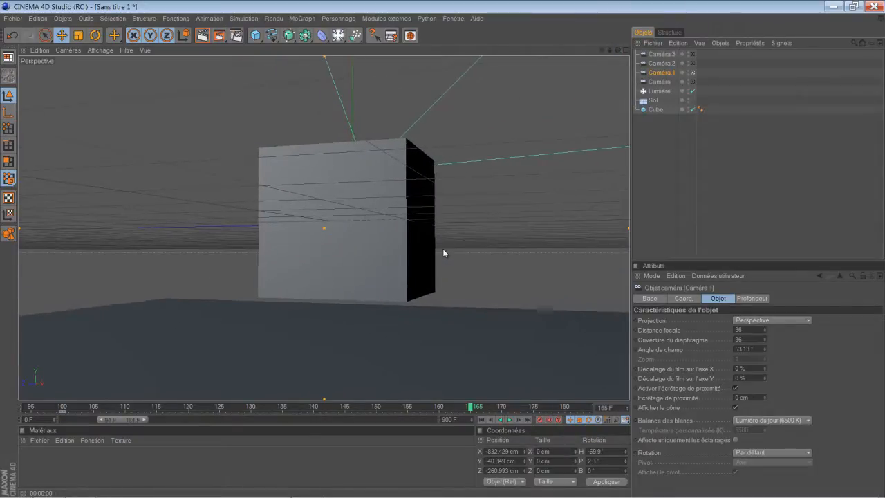
pyautogui.click(540, 420)
pyautogui.click(482, 419)
pyautogui.click(510, 420)
# Select Caméra.2, look through it and place the timeline at frame 140.
pyautogui.click(667, 64)
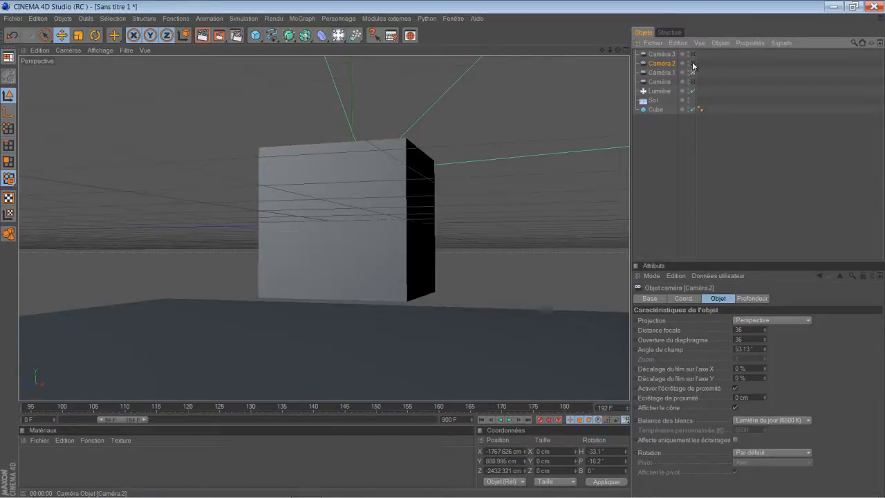
pyautogui.click(693, 64)
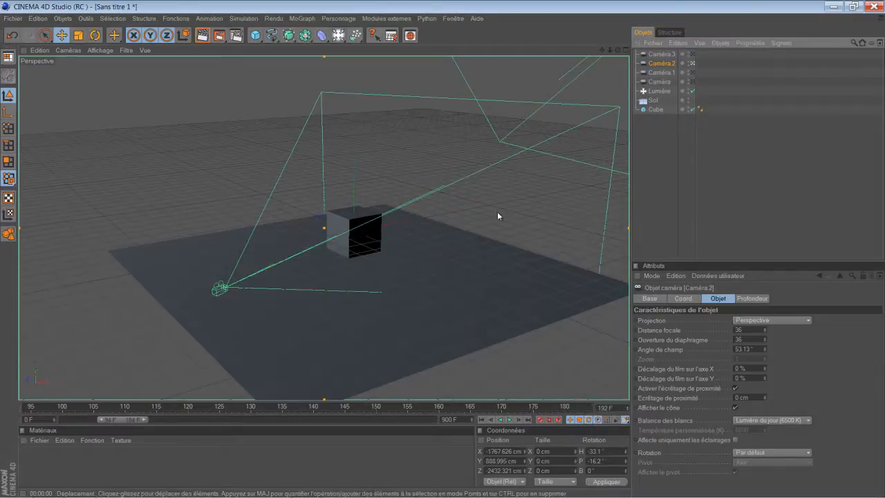
pyautogui.moveTo(618, 49); pyautogui.dragTo(374, 300)
pyautogui.moveTo(329, 415)
pyautogui.mouseDown()
pyautogui.moveTo(233, 407)
pyautogui.moveTo(489, 408)
pyautogui.moveTo(316, 410)
pyautogui.mouseUp()
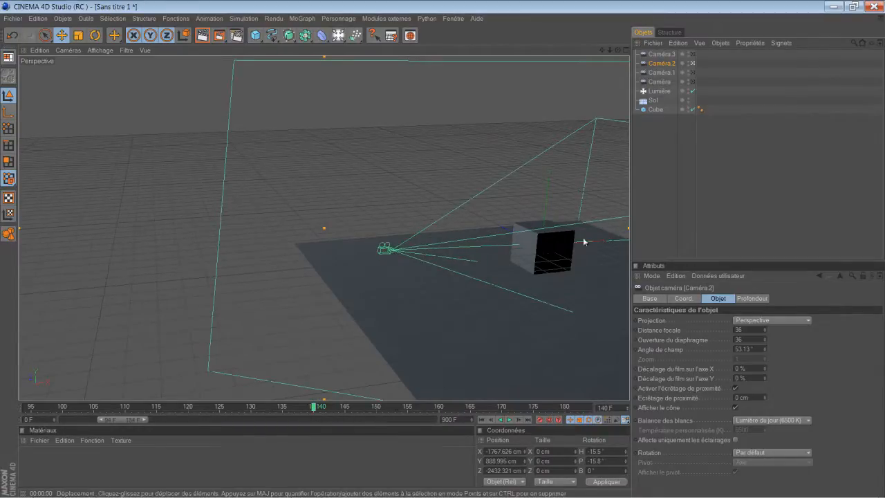
# Position Caméra.2 close above the cube at frame 140, rotated to H -142°, P -48.5°, and record a keyframe.
pyautogui.moveTo(618, 51); pyautogui.dragTo(440, 249)
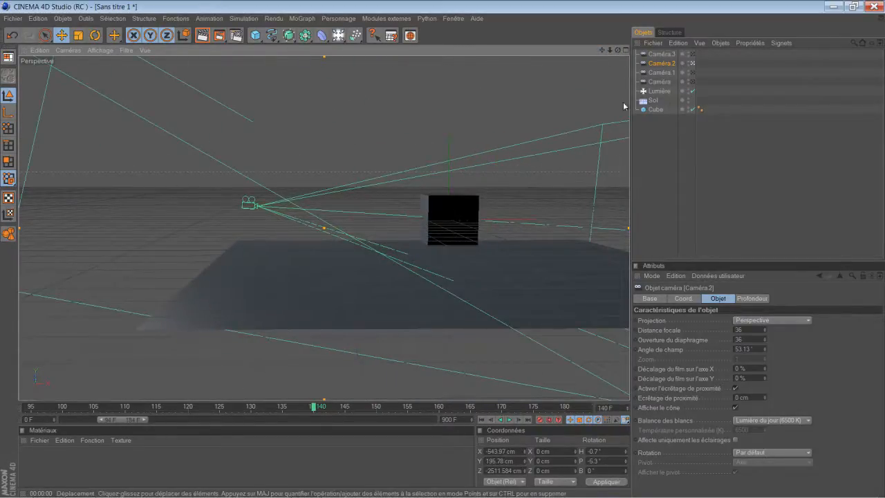
pyautogui.moveTo(602, 50); pyautogui.dragTo(449, 249)
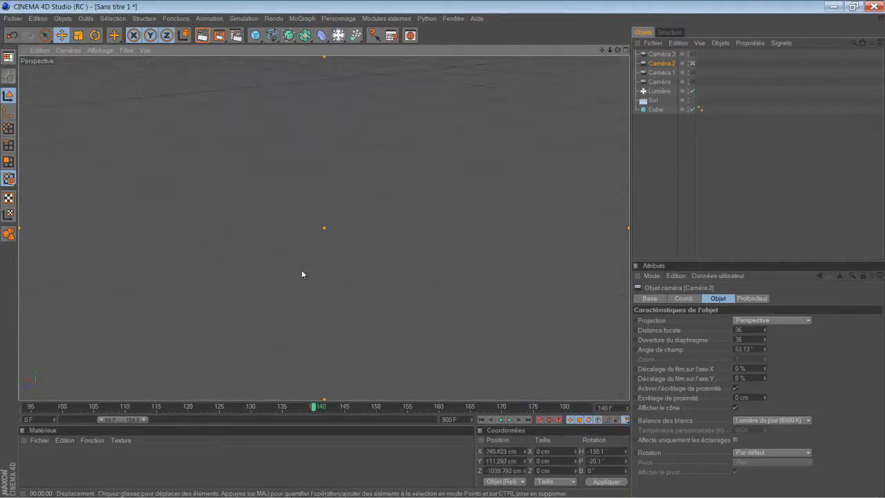
pyautogui.scroll(-5, 325, 297)
pyautogui.scroll(-3, 372, 303)
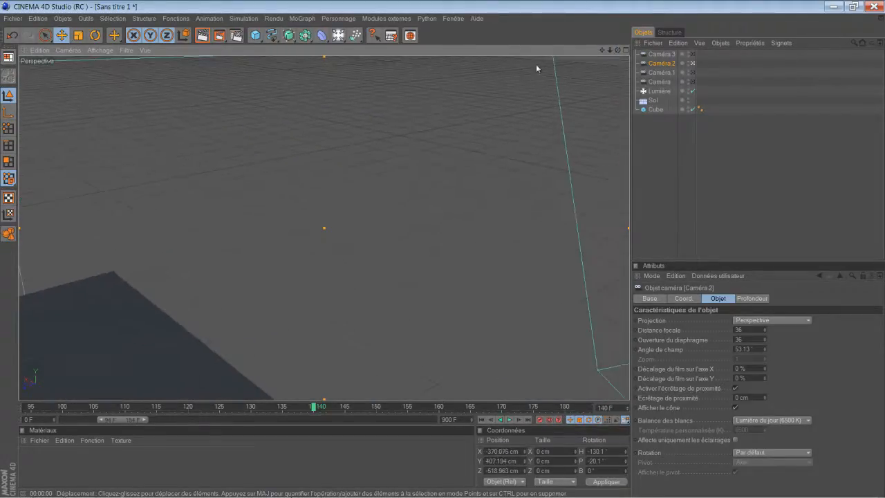
pyautogui.scroll(-3, 554, 90)
pyautogui.moveTo(602, 49); pyautogui.dragTo(265, 305)
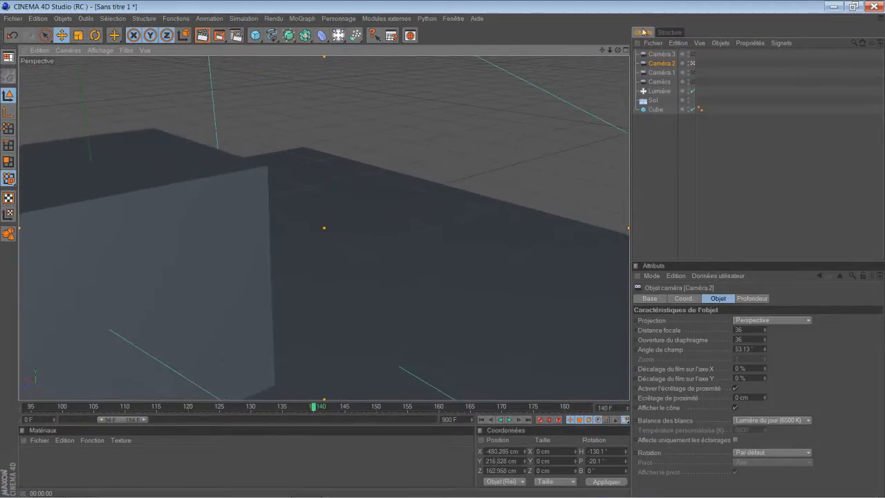
pyautogui.moveTo(620, 50); pyautogui.dragTo(579, 105)
pyautogui.moveTo(620, 49); pyautogui.dragTo(443, 253)
pyautogui.scroll(4, 499, 157)
pyautogui.scroll(-2, 478, 181)
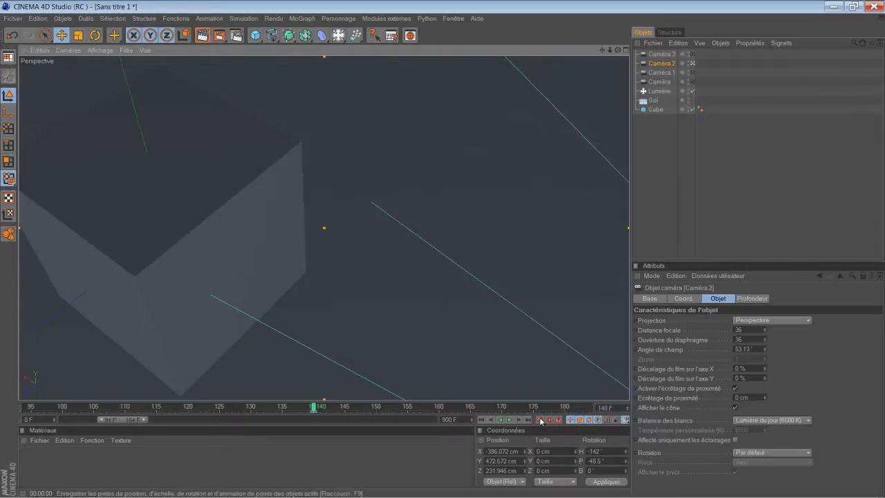
# At frame 200, slide Caméra.2 sideways past the cube to X -11.039, Y 473.205, Z 524.045 cm and record a keyframe.
pyautogui.moveTo(130, 421); pyautogui.dragTo(150, 420)
pyautogui.click(260, 408)
pyautogui.moveTo(365, 408)
pyautogui.mouseDown()
pyautogui.moveTo(415, 408)
pyautogui.moveTo(376, 408)
pyautogui.mouseUp()
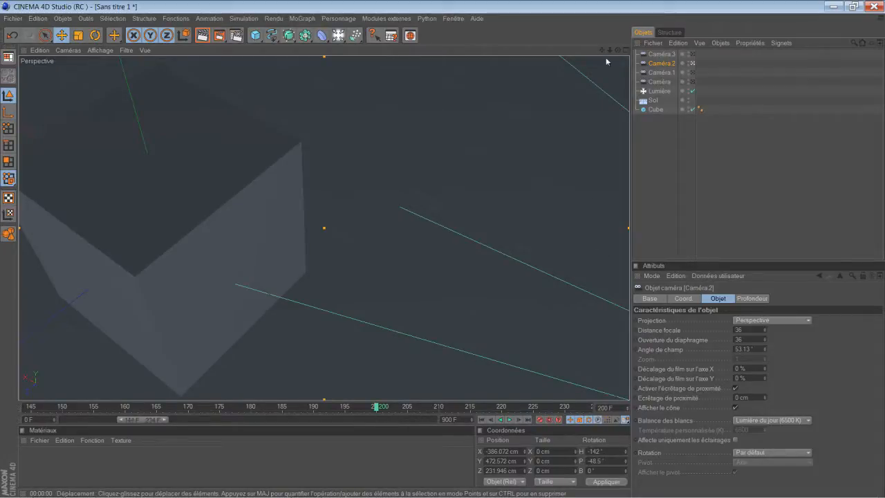
pyautogui.moveTo(602, 50); pyautogui.dragTo(443, 253)
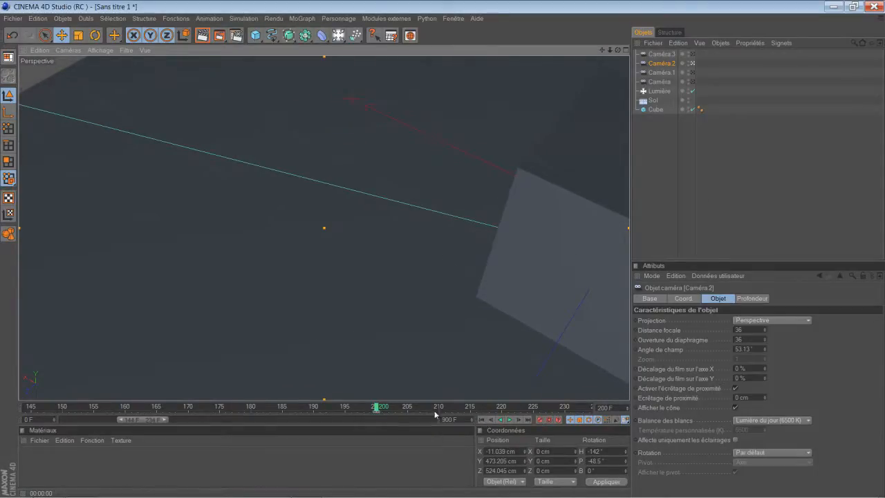
# Play Caméra.2's movement starting from about frame 138 to check its speed.
pyautogui.moveTo(138, 420); pyautogui.dragTo(122, 420)
pyautogui.click(213, 408)
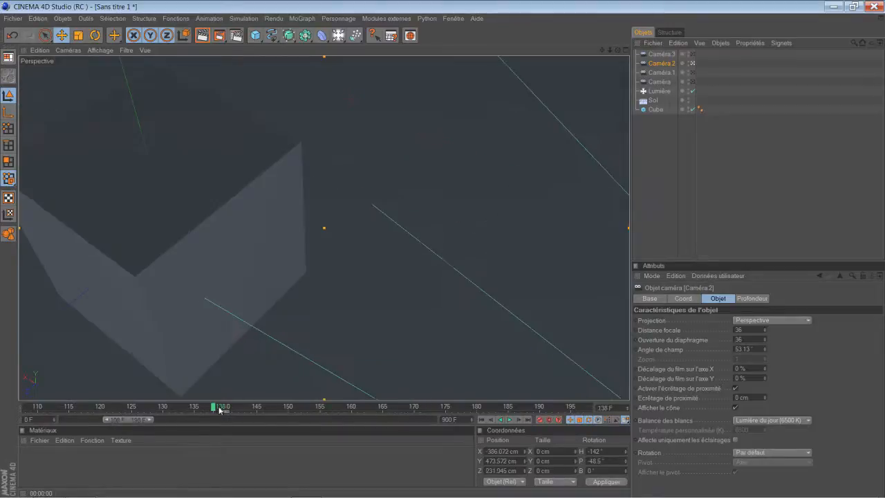
pyautogui.click(509, 420)
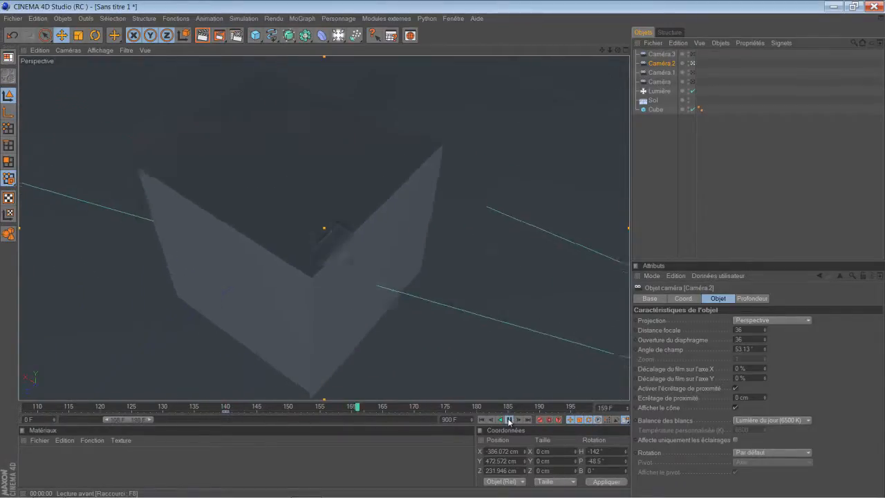
pyautogui.click(509, 420)
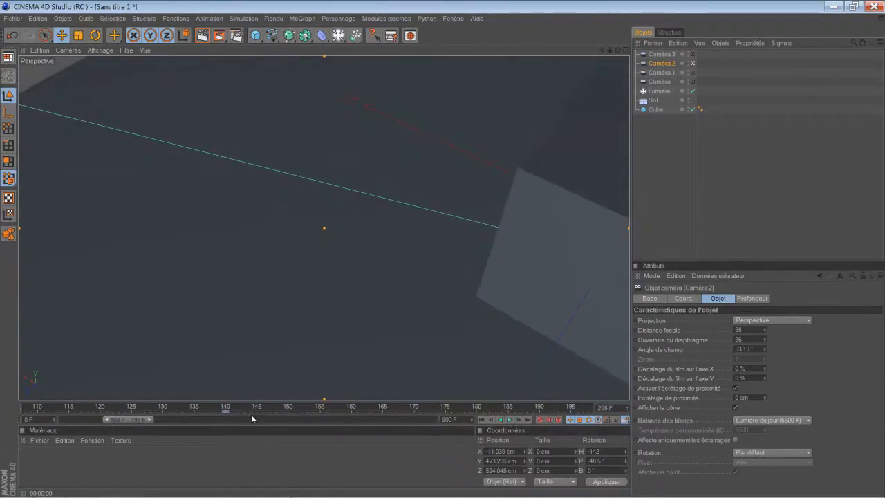
# Move Caméra.2's keyframe from frame 200 to frame 235 and check the slower movement with playback and a test render.
pyautogui.moveTo(137, 418)
pyautogui.mouseDown()
pyautogui.moveTo(395, 413)
pyautogui.moveTo(230, 414)
pyautogui.mouseUp()
pyautogui.moveTo(173, 420); pyautogui.dragTo(144, 419)
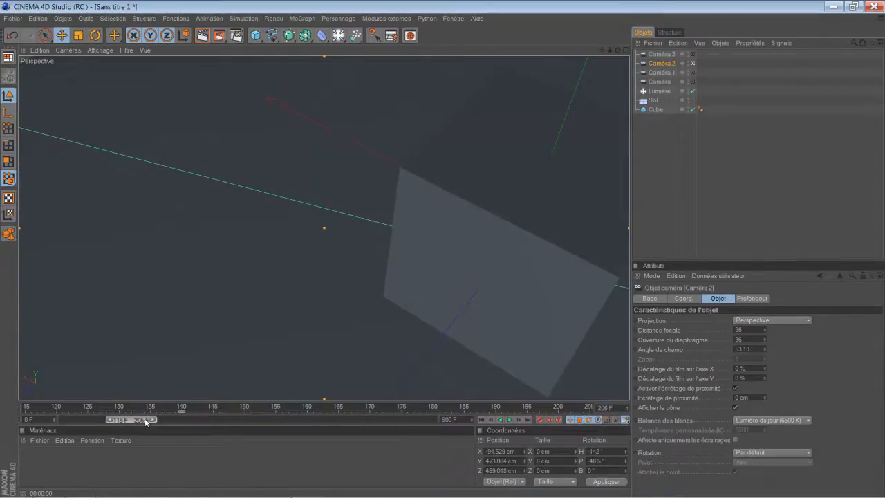
pyautogui.click(163, 409)
pyautogui.click(509, 419)
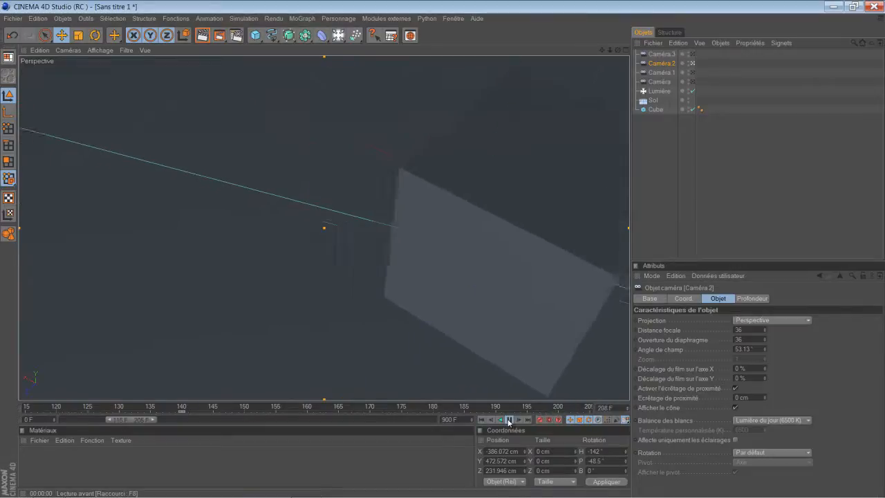
pyautogui.click(202, 35)
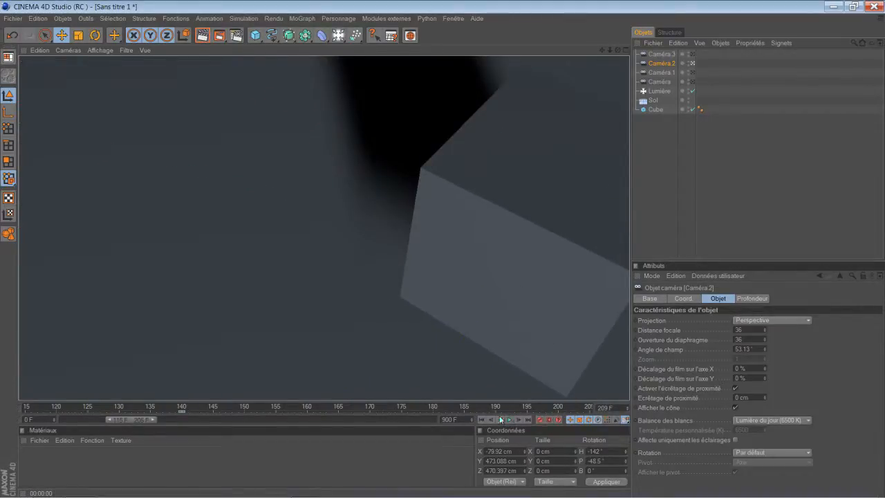
pyautogui.click(481, 419)
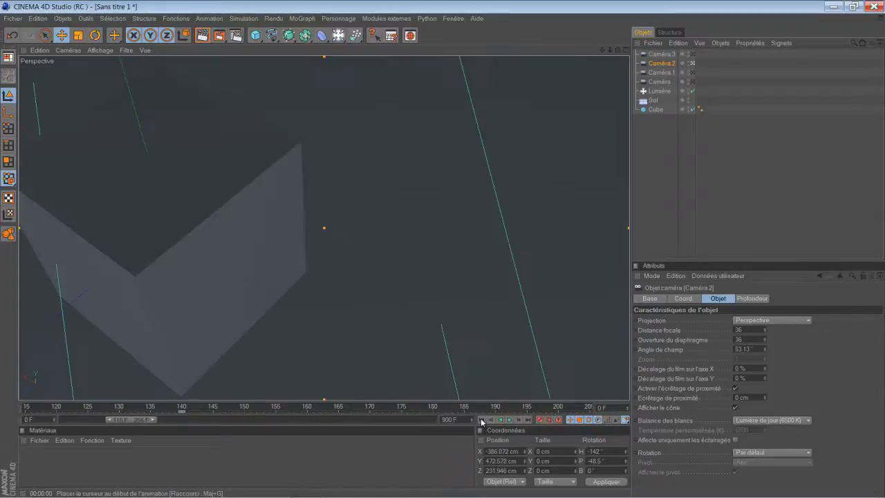
# Look through Caméra.3 and bring it slightly closer to the cube, keeping the whole floor in frame.
pyautogui.click(692, 54)
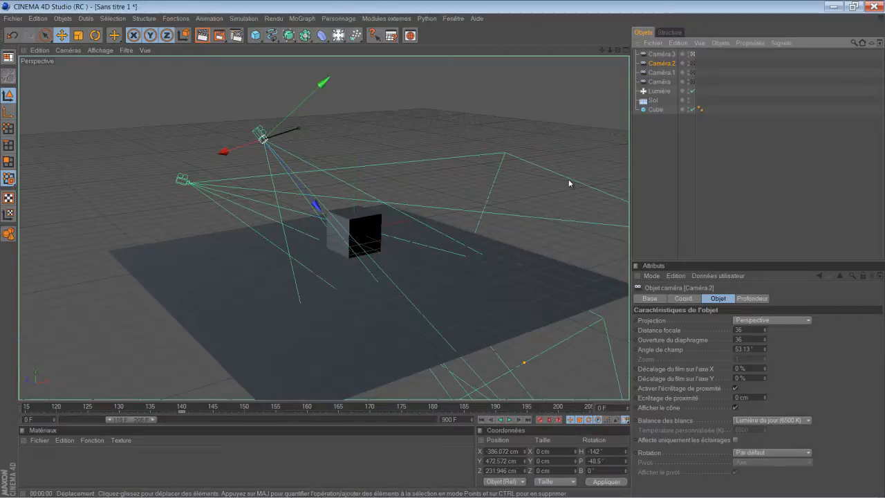
pyautogui.scroll(-2, 531, 164)
pyautogui.scroll(3, 528, 172)
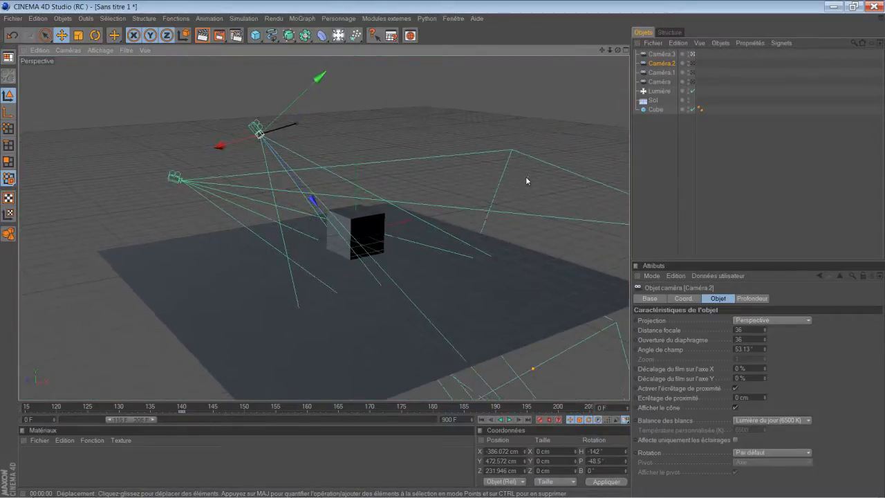
pyautogui.scroll(-2, 487, 308)
pyautogui.scroll(2, 490, 301)
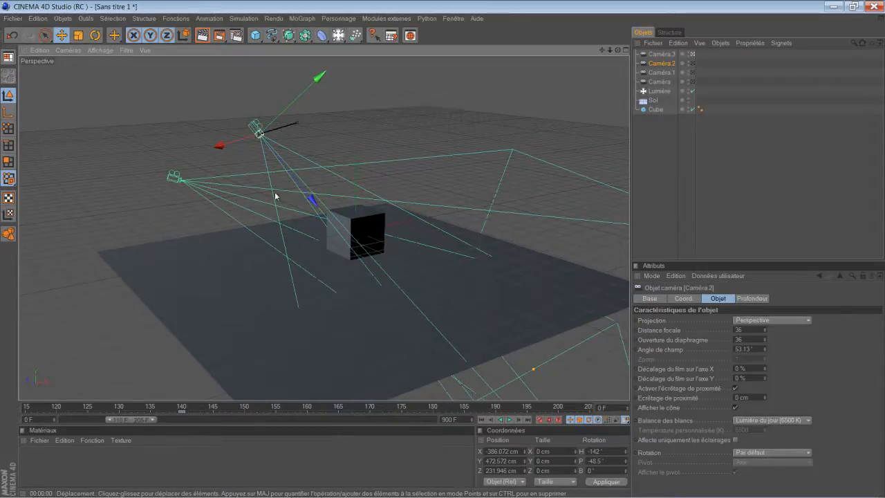
pyautogui.scroll(1, 368, 250)
pyautogui.scroll(-2, 370, 253)
pyautogui.scroll(2, 474, 397)
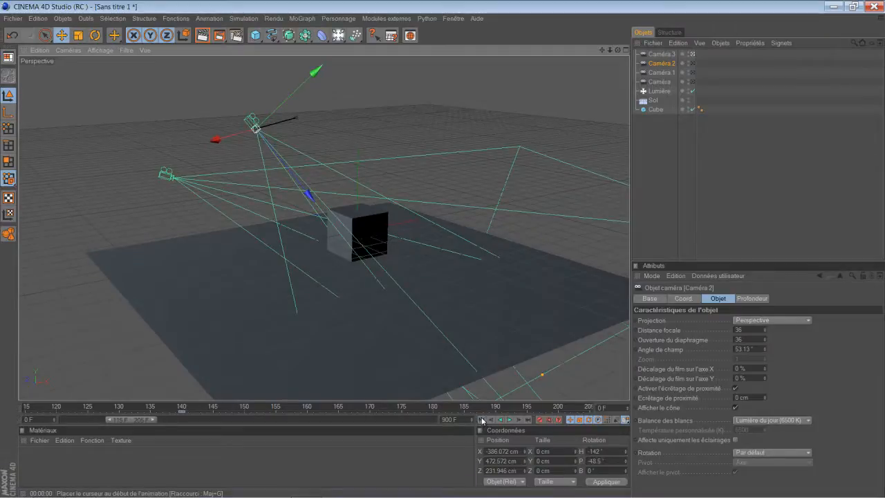
# Scrub through the end of Caméra.2's movement for reference and place the timeline at frame 210.
pyautogui.moveTo(143, 421); pyautogui.dragTo(184, 420)
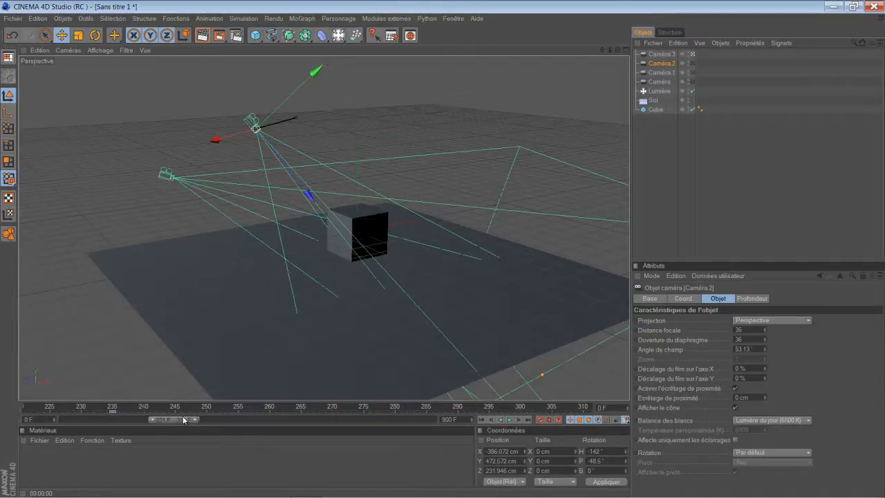
pyautogui.moveTo(258, 407); pyautogui.dragTo(309, 412)
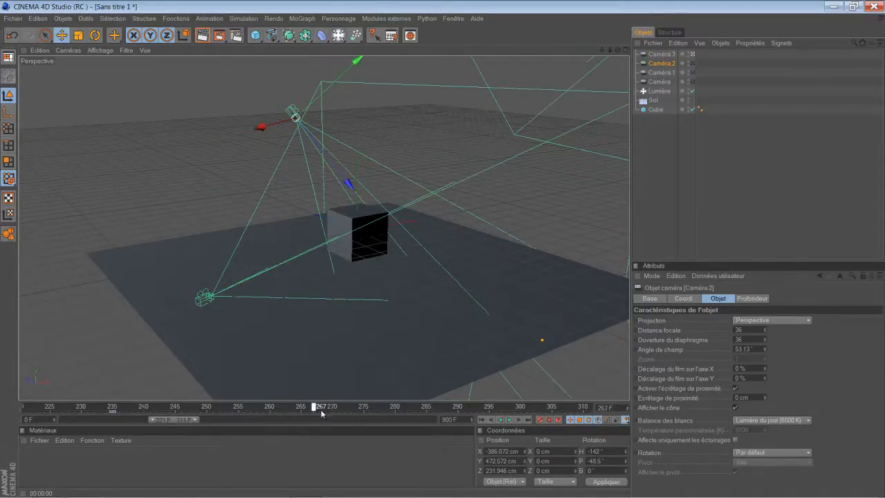
pyautogui.moveTo(375, 410); pyautogui.dragTo(103, 415)
pyautogui.moveTo(172, 420); pyautogui.dragTo(165, 420)
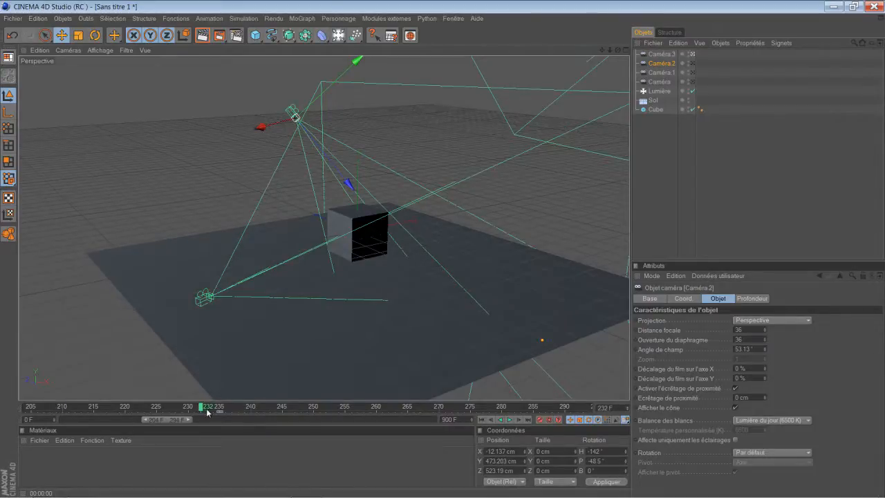
pyautogui.moveTo(218, 408); pyautogui.dragTo(64, 408)
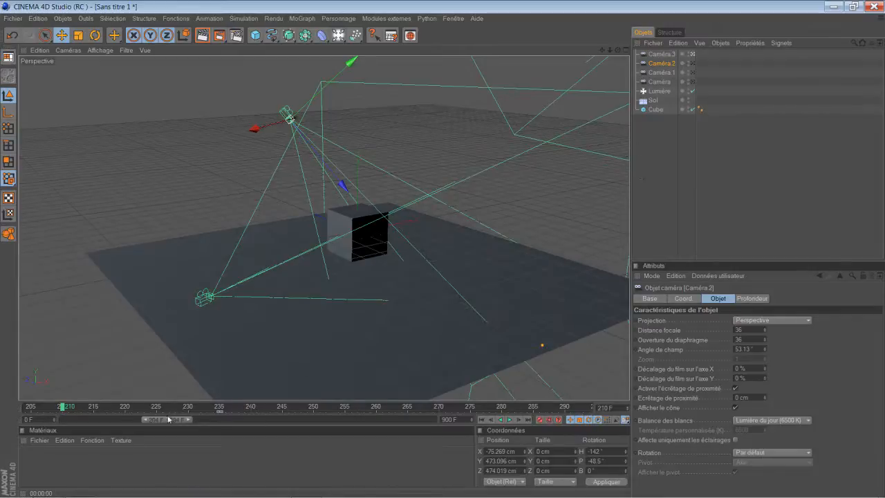
# Move Caméra.3 close to the cube at frame 210, rotated to H -47°, P -26.4°, test-render the view and record a keyframe.
pyautogui.click(662, 54)
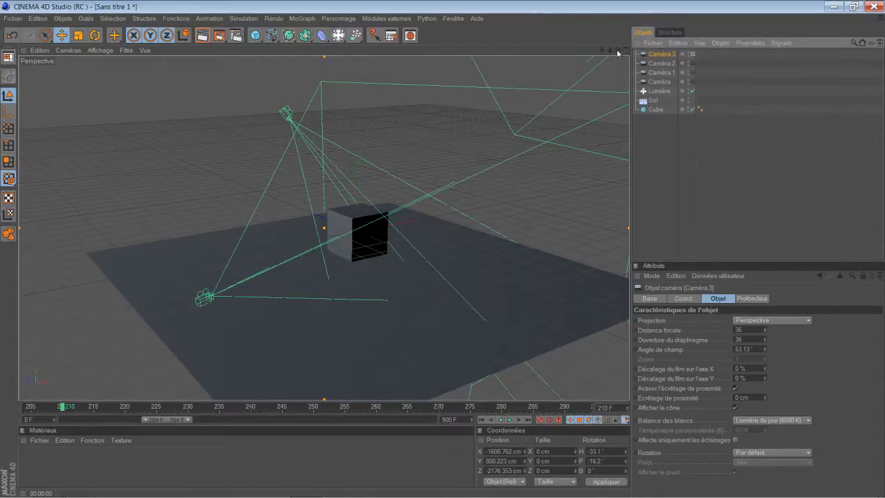
pyautogui.moveTo(605, 52); pyautogui.dragTo(443, 250)
pyautogui.moveTo(618, 51); pyautogui.dragTo(423, 200)
pyautogui.scroll(3, 423, 197)
pyautogui.moveTo(618, 51); pyautogui.dragTo(559, 65)
pyautogui.moveTo(618, 50); pyautogui.dragTo(443, 253)
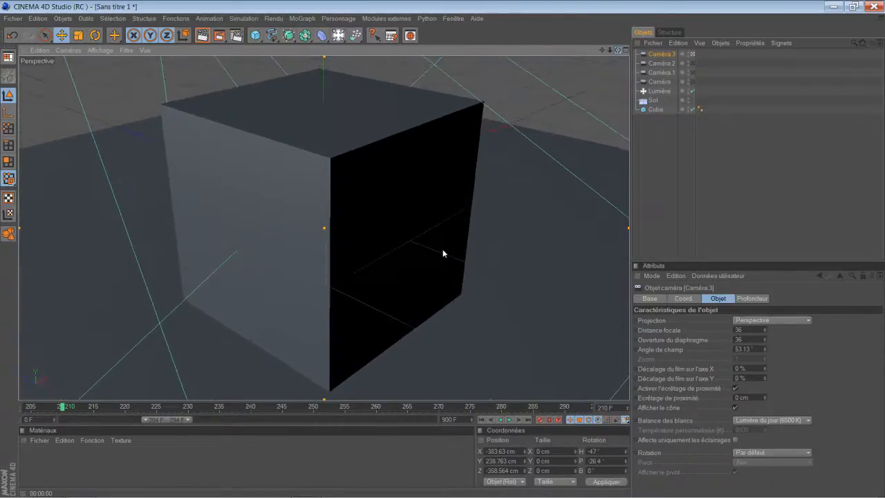
pyautogui.click(204, 36)
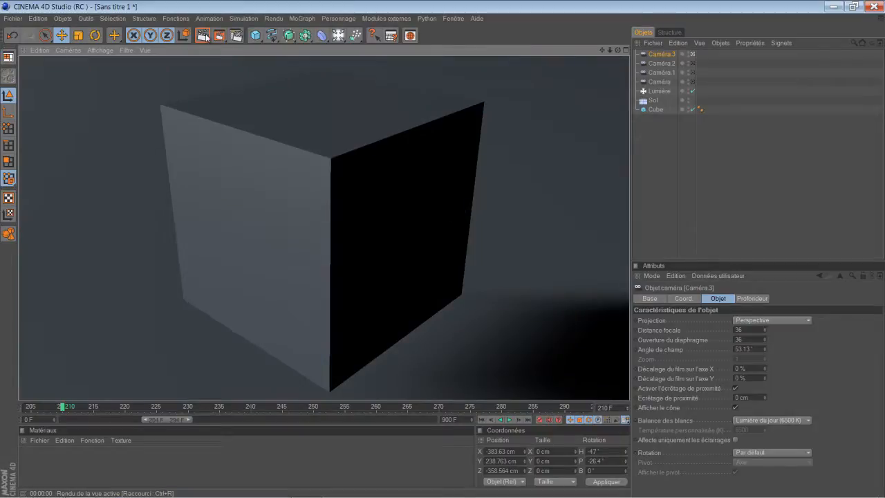
pyautogui.scroll(-2, 275, 134)
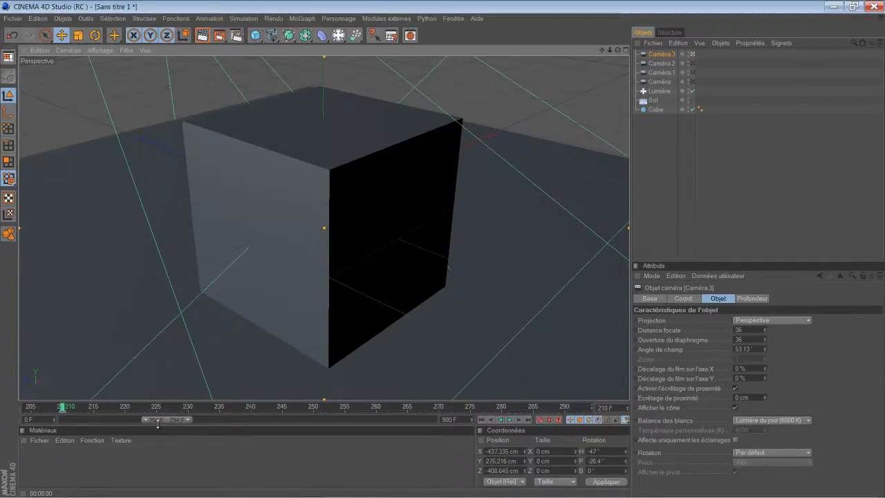
# At frame 300, swing Caméra.3 around the cube and pull it back, rotated to H 22.6°, P -20.1°, and record a keyframe.
pyautogui.moveTo(174, 421); pyautogui.dragTo(192, 421)
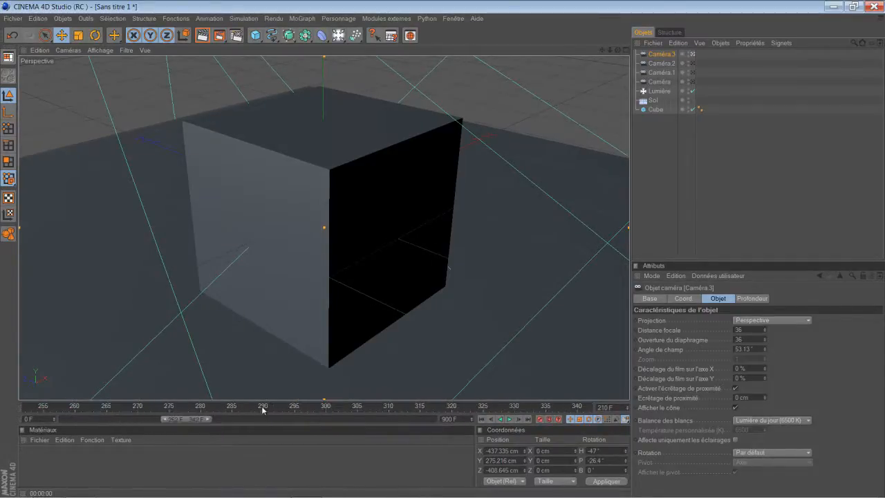
pyautogui.click(326, 409)
pyautogui.moveTo(616, 50); pyautogui.dragTo(441, 248)
pyautogui.moveTo(618, 50); pyautogui.dragTo(443, 251)
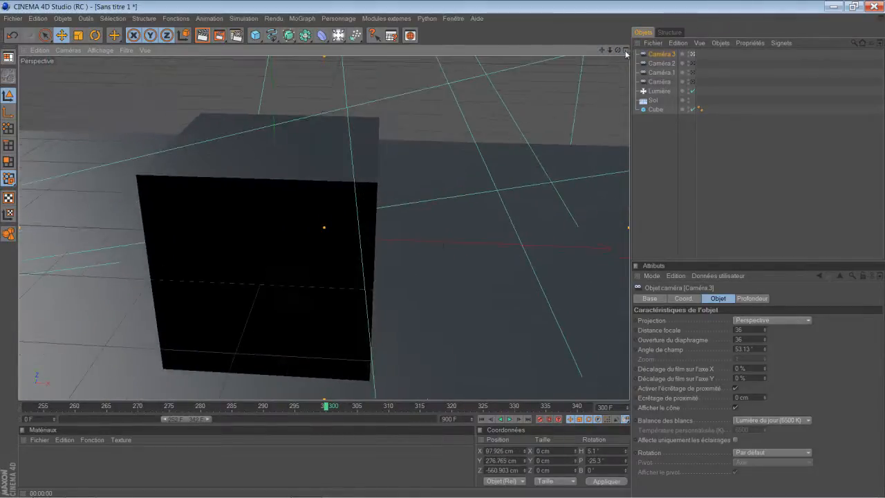
pyautogui.moveTo(618, 50); pyautogui.dragTo(442, 249)
pyautogui.scroll(-3, 475, 149)
pyautogui.scroll(-10, 477, 177)
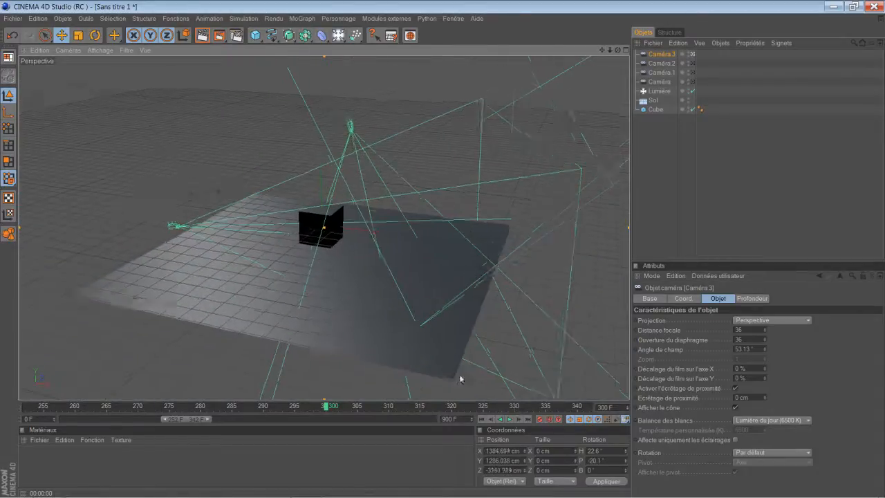
pyautogui.scroll(8, 439, 352)
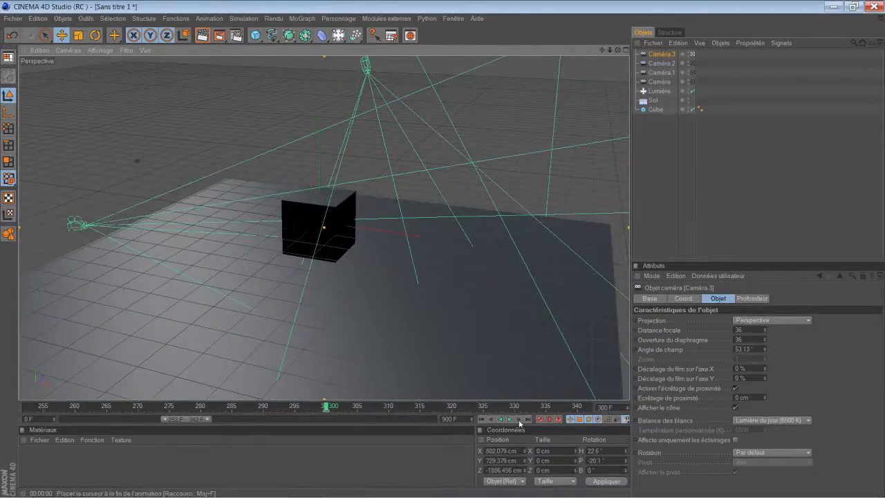
# Play Caméra.3's movement starting just before frame 210.
pyautogui.moveTo(195, 423); pyautogui.dragTo(167, 420)
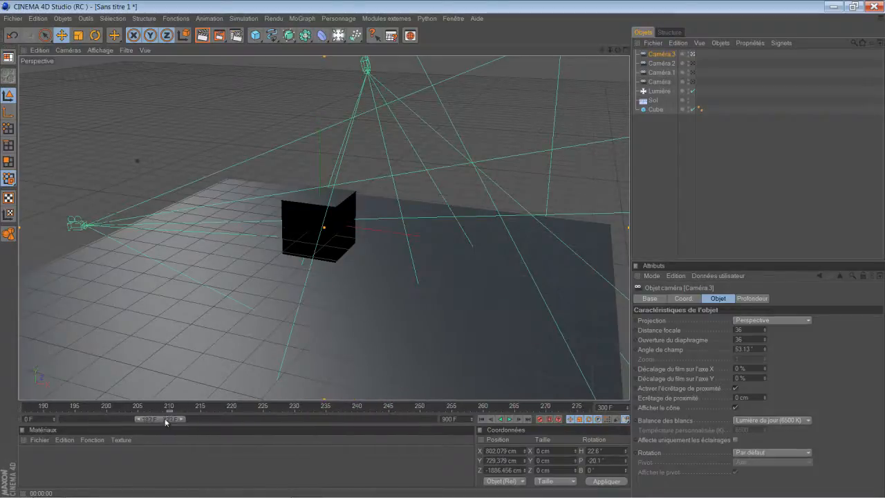
pyautogui.click(164, 408)
pyautogui.click(509, 419)
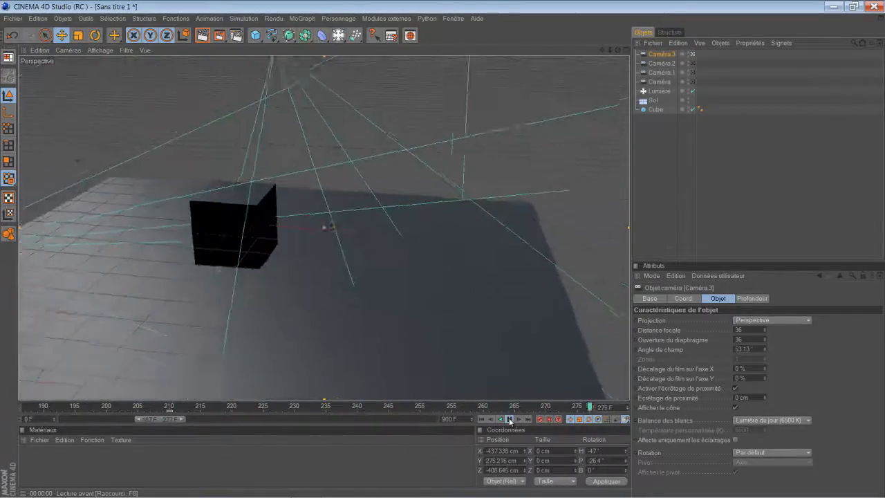
# Return the timeline to frame 0, raise the floor (Sol) to Y -93.442 cm under the cube and test-render the view.
pyautogui.click(509, 419)
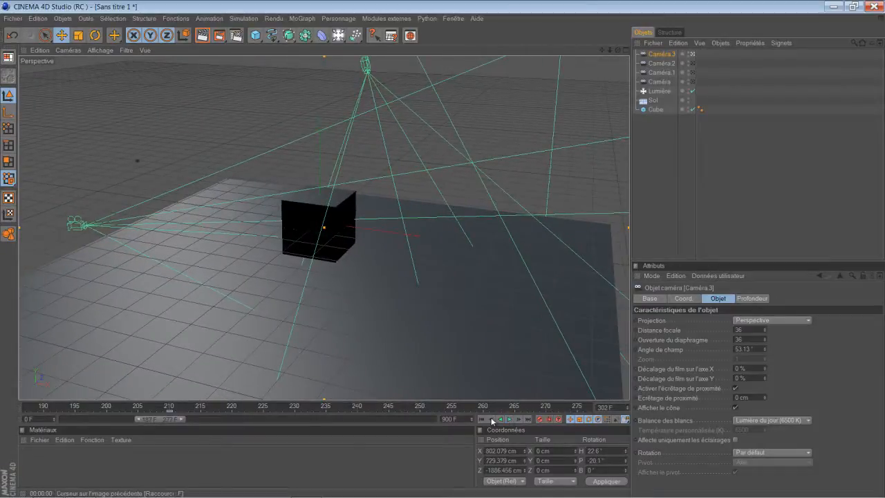
pyautogui.click(482, 419)
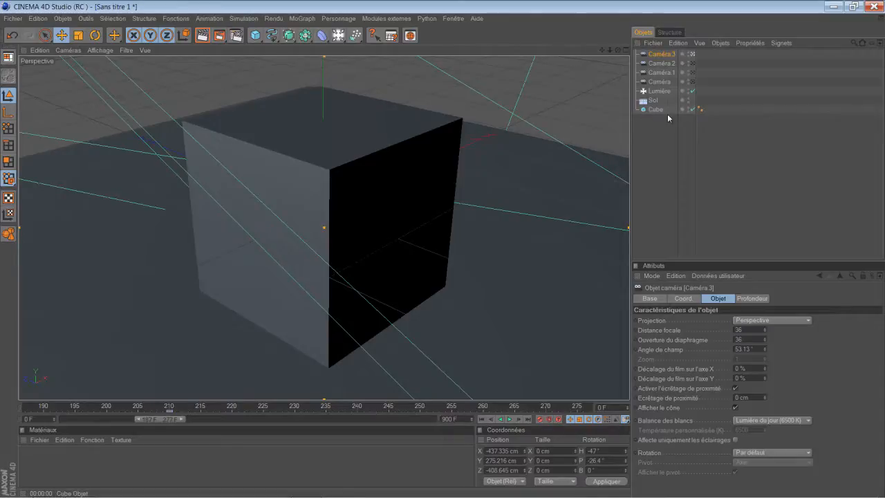
pyautogui.click(539, 268)
pyautogui.moveTo(330, 293); pyautogui.dragTo(445, 251)
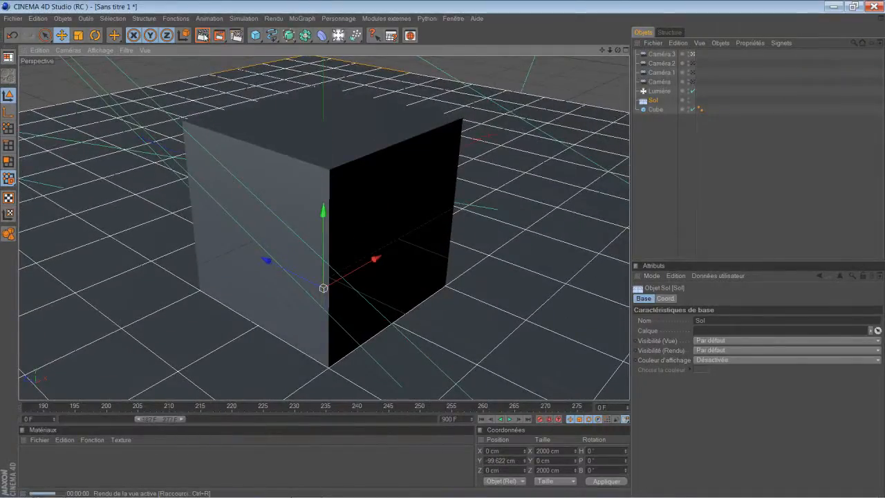
pyautogui.click(203, 35)
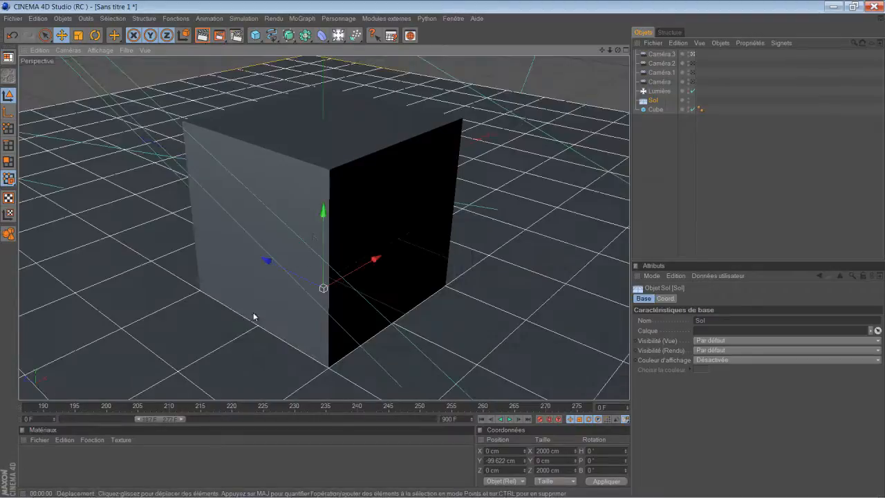
pyautogui.moveTo(443, 253); pyautogui.dragTo(445, 251)
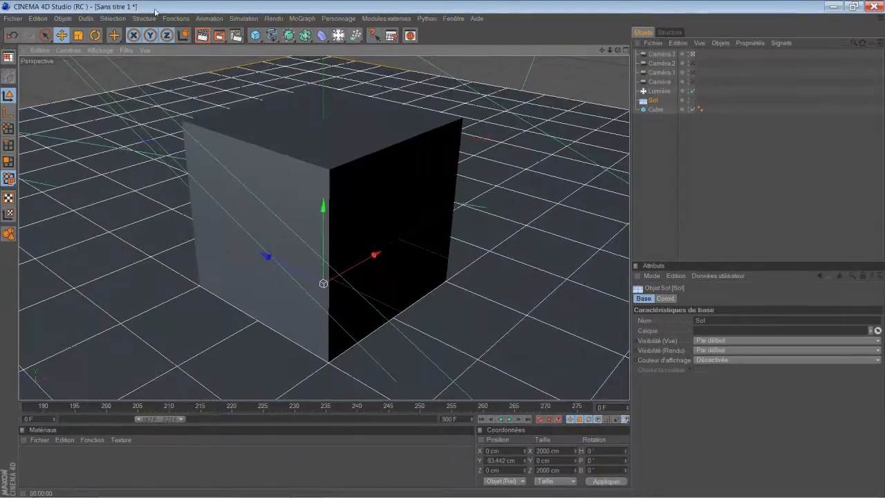
pyautogui.click(204, 37)
pyautogui.click(396, 352)
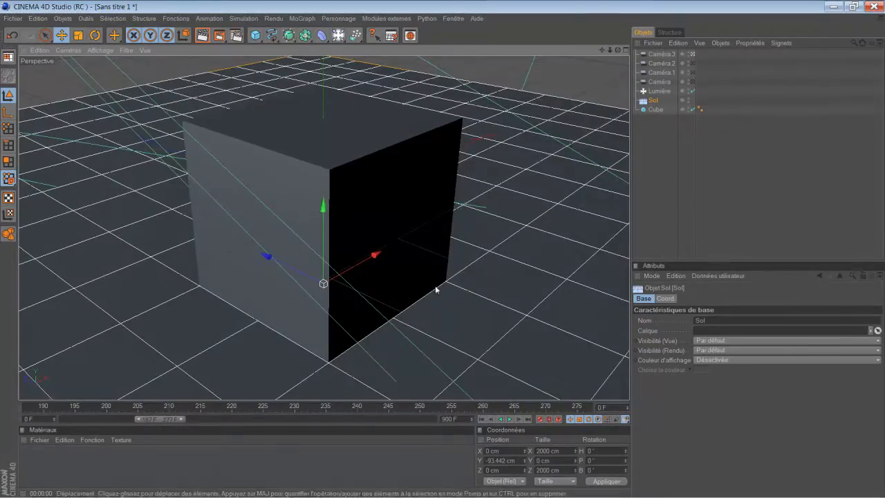
# Set the timeline's end frame to 300 and adjust its visible range to frames 0 to 135.
pyautogui.click(661, 83)
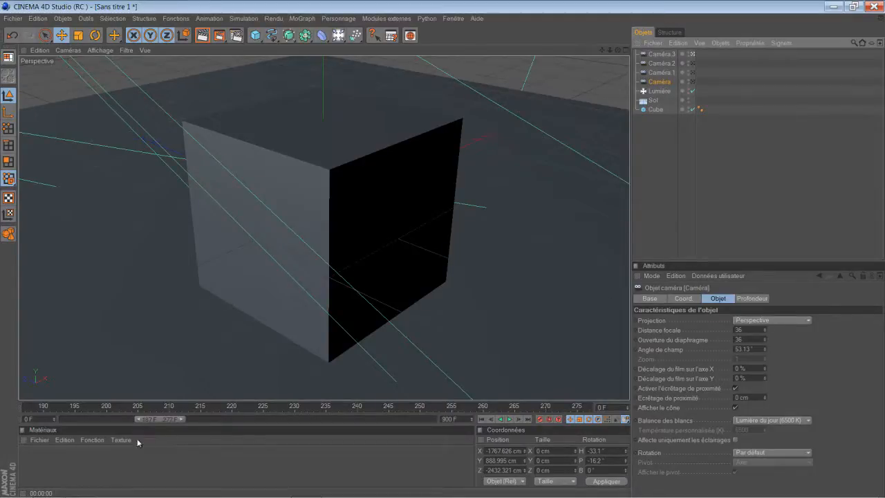
pyautogui.moveTo(461, 419); pyautogui.dragTo(442, 421)
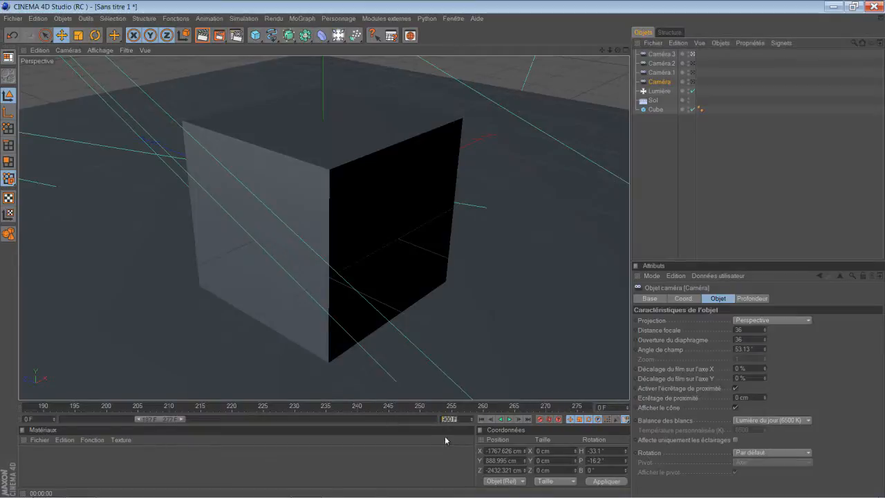
pyautogui.click(676, 54)
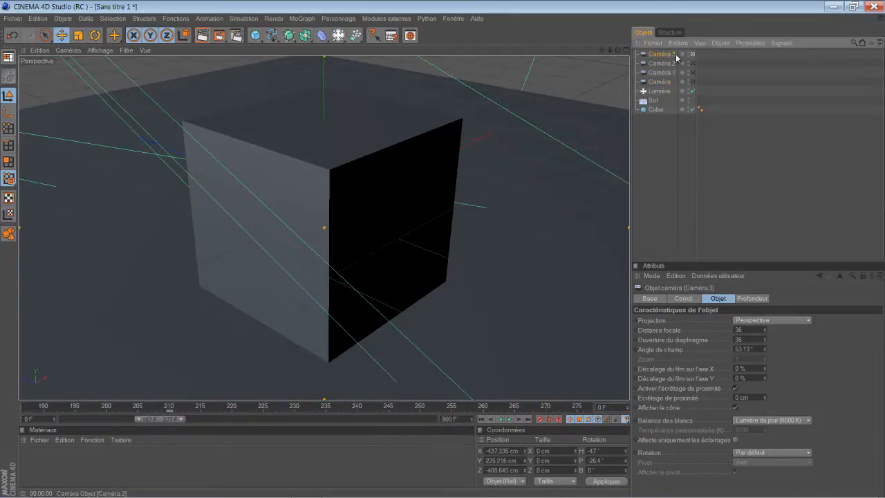
pyautogui.moveTo(165, 419); pyautogui.dragTo(186, 419)
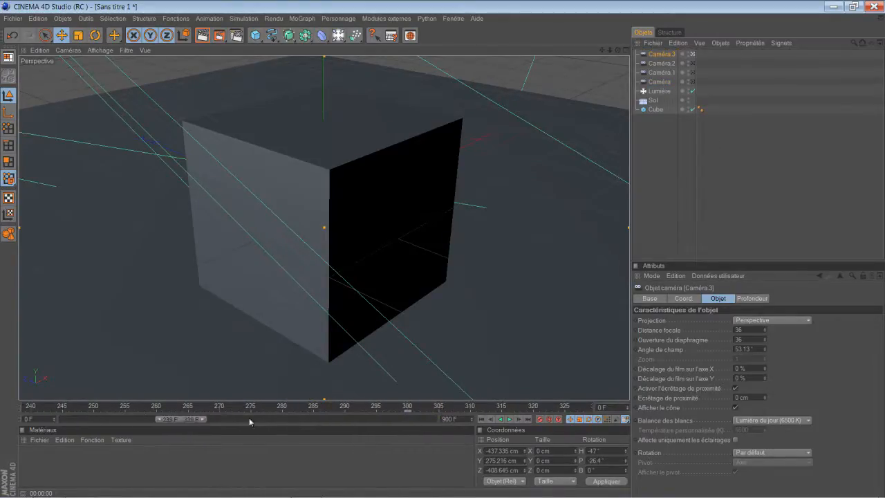
pyautogui.doubleClick(462, 421)
pyautogui.write('300')
pyautogui.press('Return')
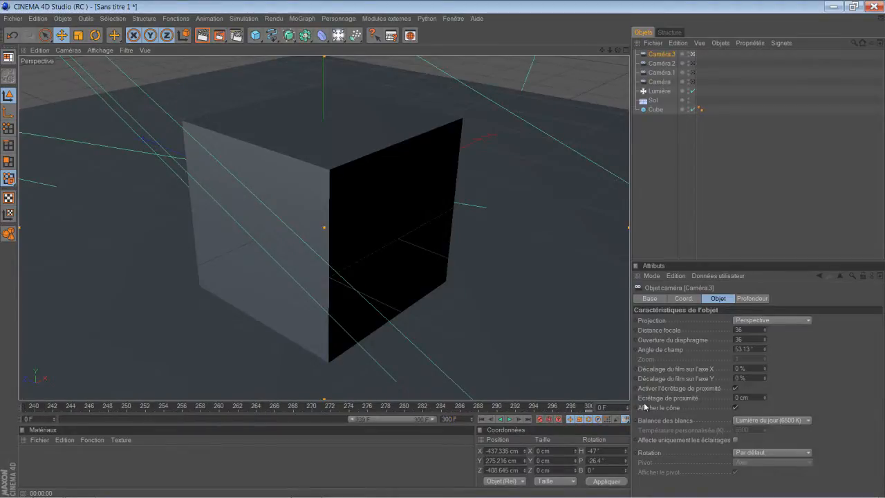
pyautogui.moveTo(391, 422); pyautogui.dragTo(84, 422)
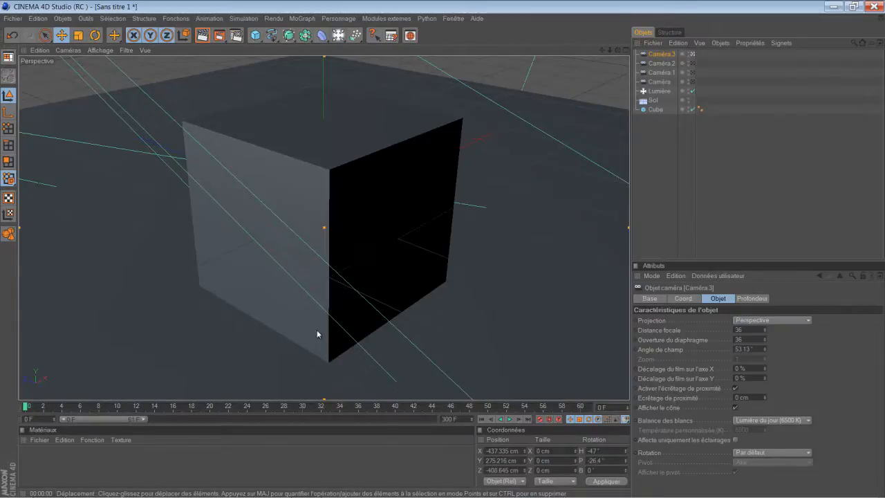
pyautogui.moveTo(145, 419); pyautogui.dragTo(234, 417)
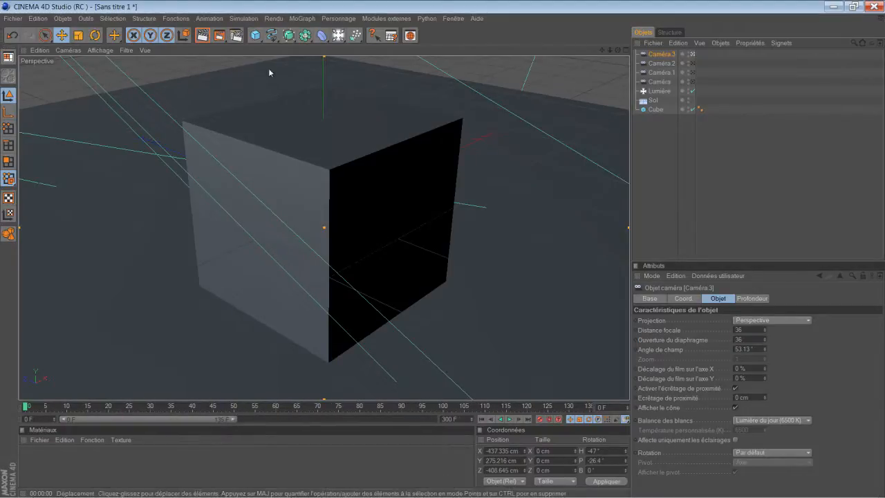
# Add a Mise en scène (Stage) object to the scene.
pyautogui.click(338, 36)
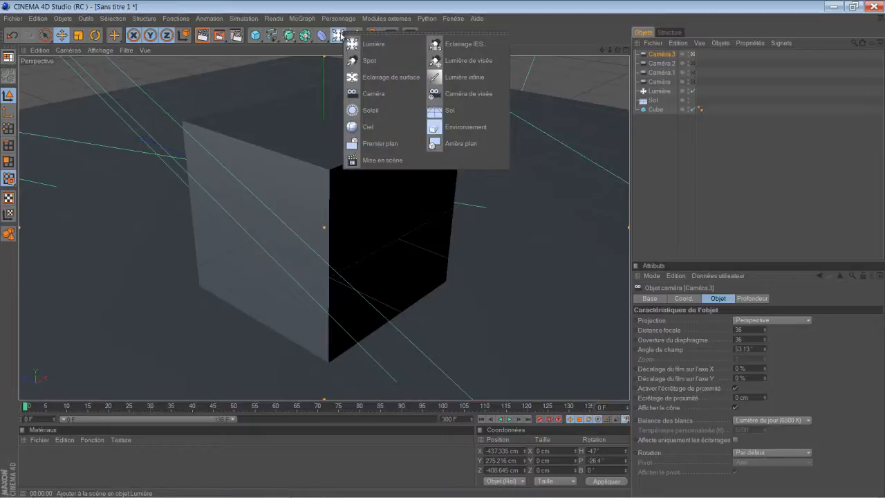
pyautogui.click(368, 163)
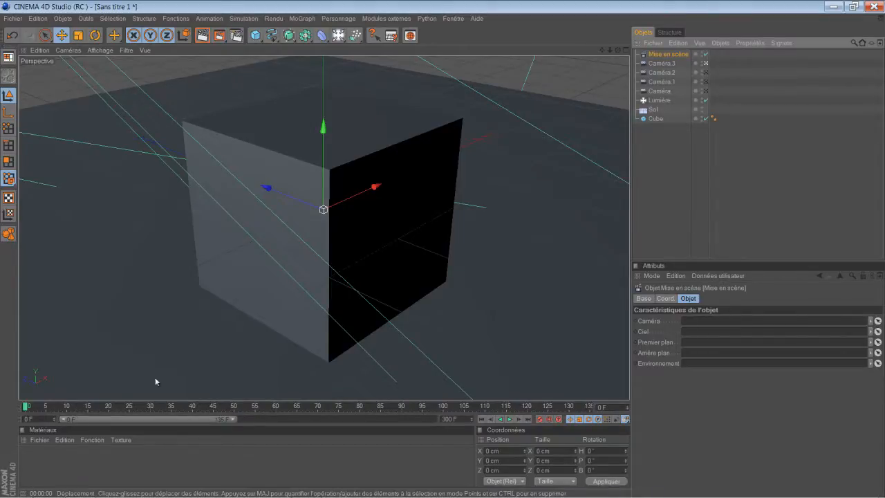
# Compare the keyframe positions of Caméra and Caméra.1 on the timeline.
pyautogui.click(663, 93)
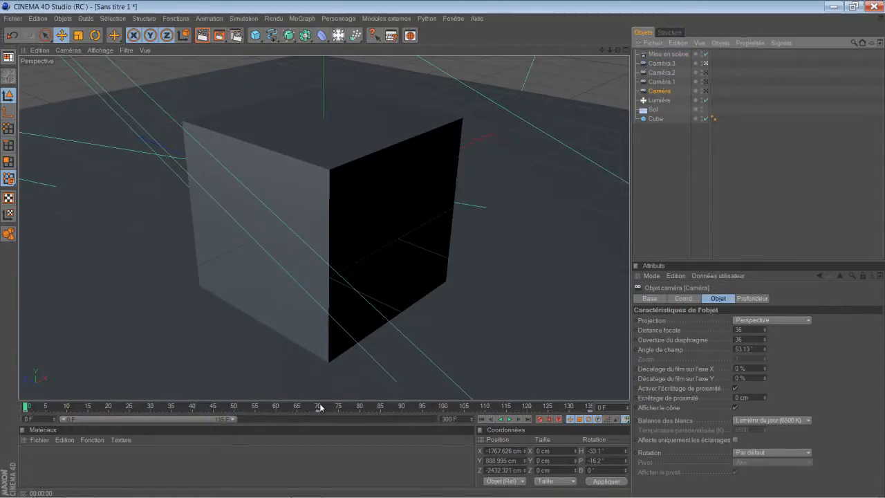
pyautogui.click(668, 84)
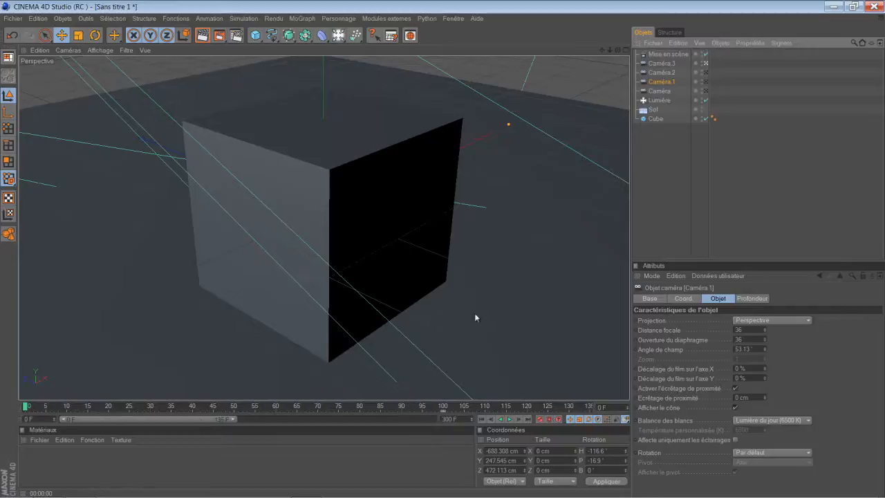
pyautogui.moveTo(203, 423)
pyautogui.mouseDown()
pyautogui.moveTo(256, 424)
pyautogui.moveTo(207, 423)
pyautogui.mouseUp()
pyautogui.click(659, 90)
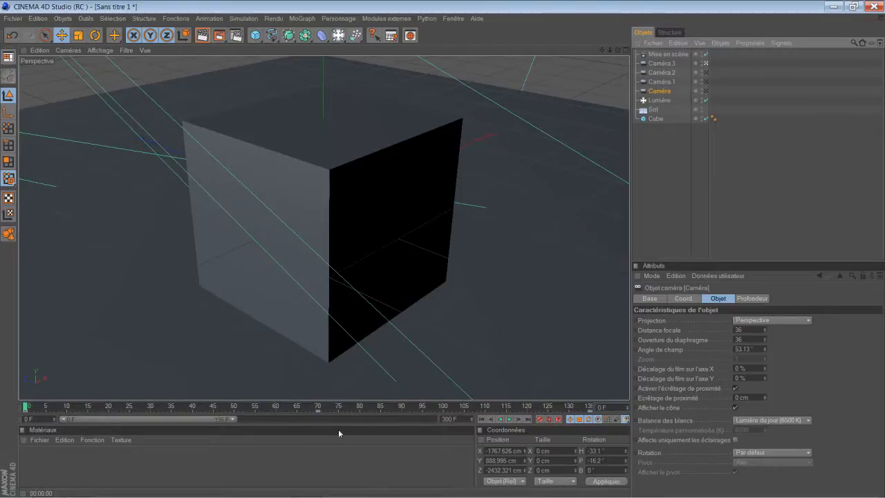
pyautogui.click(682, 81)
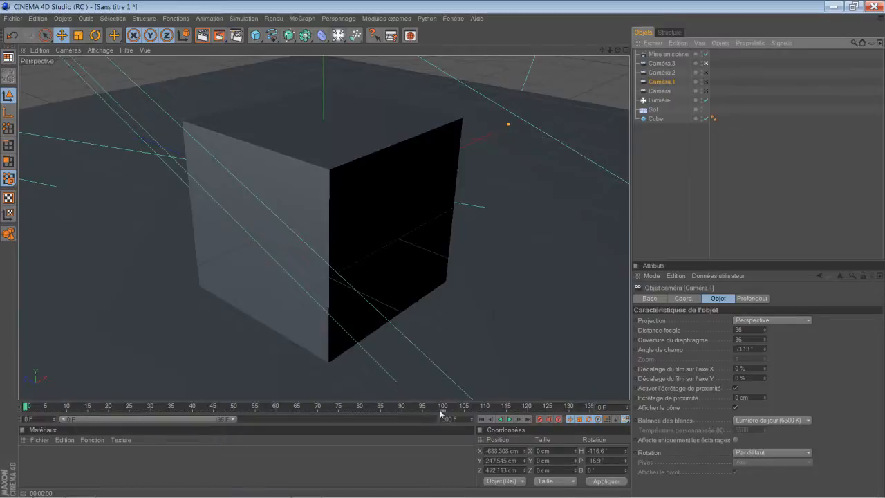
pyautogui.click(665, 93)
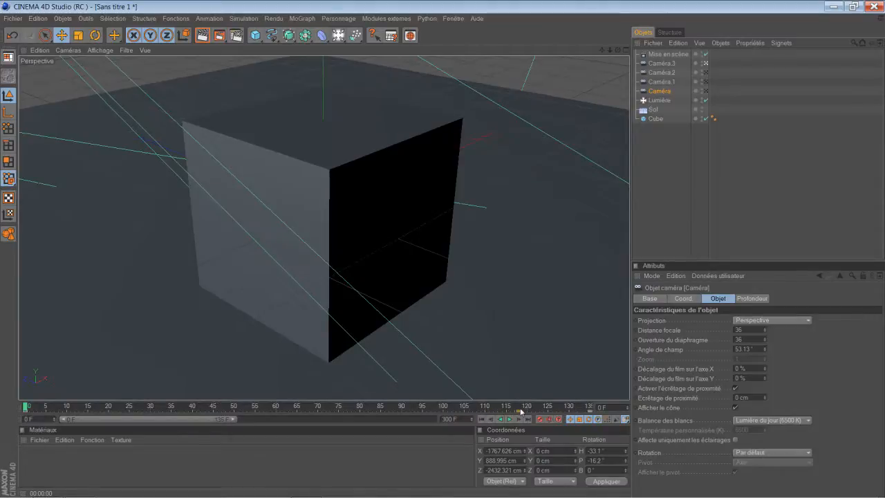
pyautogui.click(660, 82)
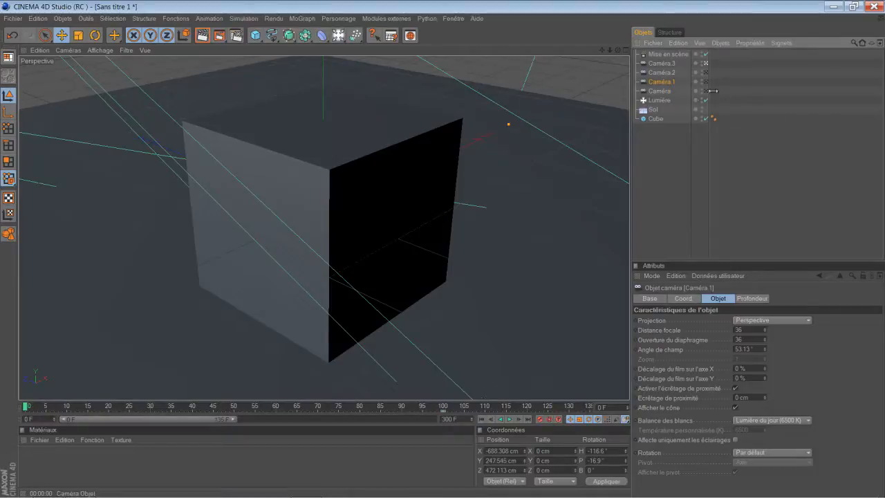
pyautogui.click(671, 91)
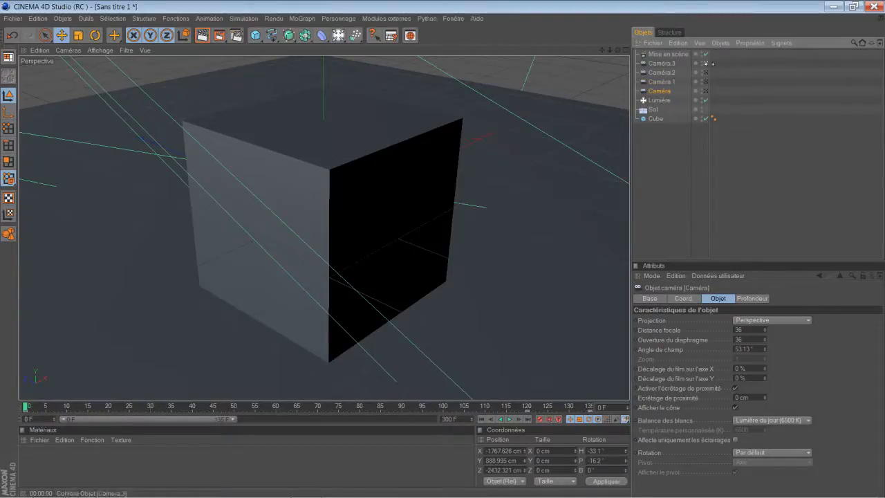
# Assign Caméra as the Mise en scène object's camera and record a keyframe for that parameter at frame 0.
pyautogui.click(669, 55)
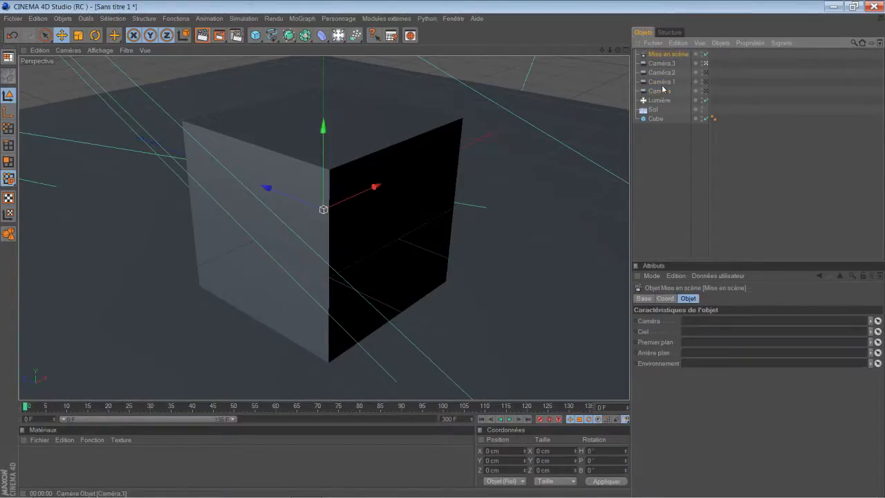
pyautogui.moveTo(701, 323); pyautogui.dragTo(701, 326)
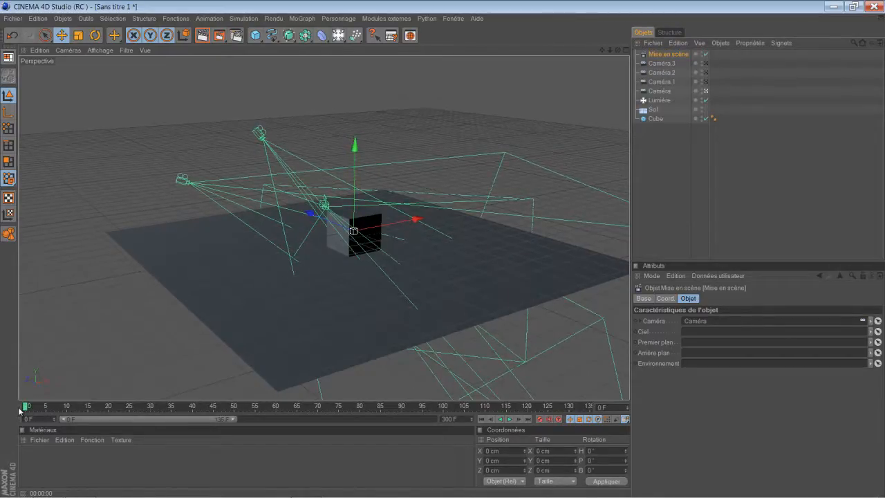
pyautogui.click(102, 406)
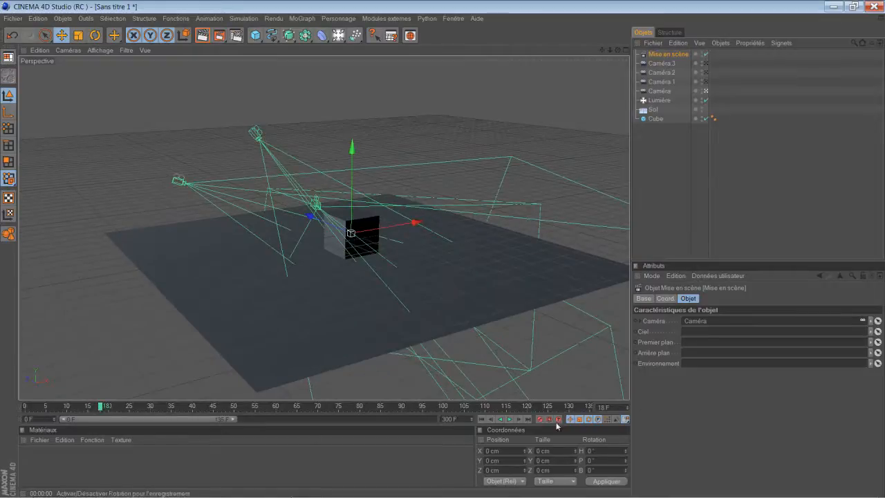
pyautogui.click(481, 419)
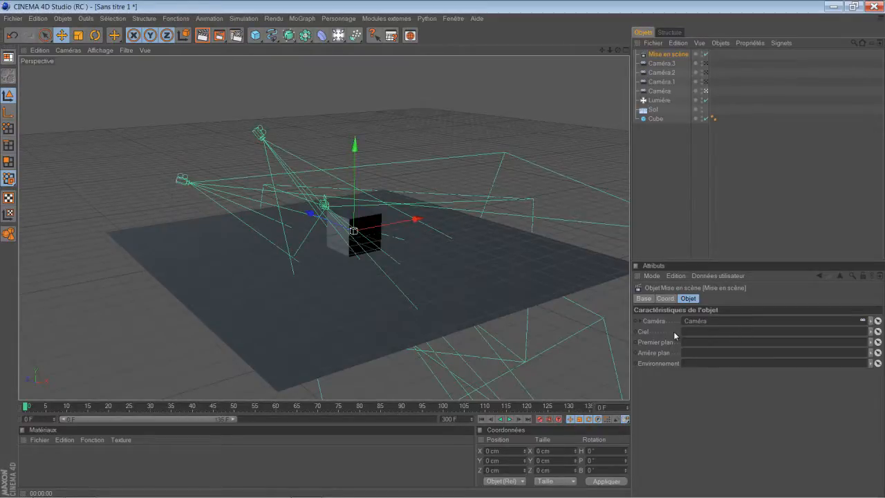
pyautogui.click(638, 322)
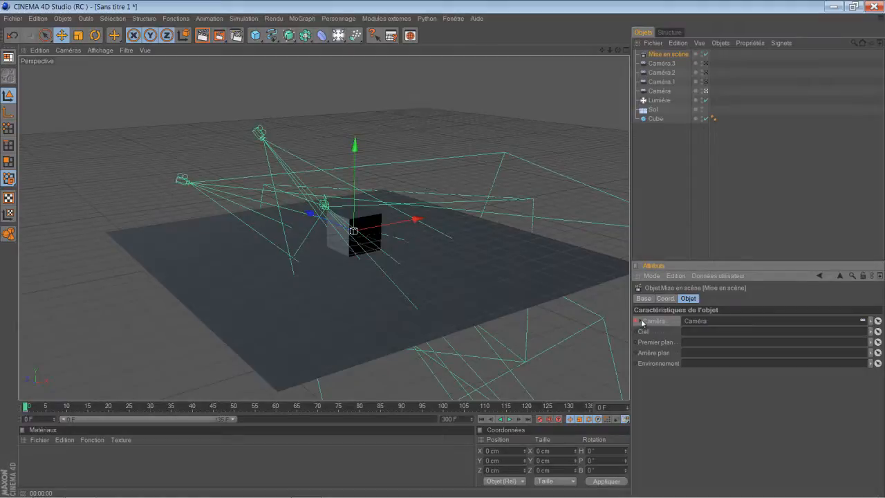
# Try the Parallèle, Isométrique, Dimétrique and Grenouille projections on the stage's linked camera, and restore Perspective.
pyautogui.click(640, 322)
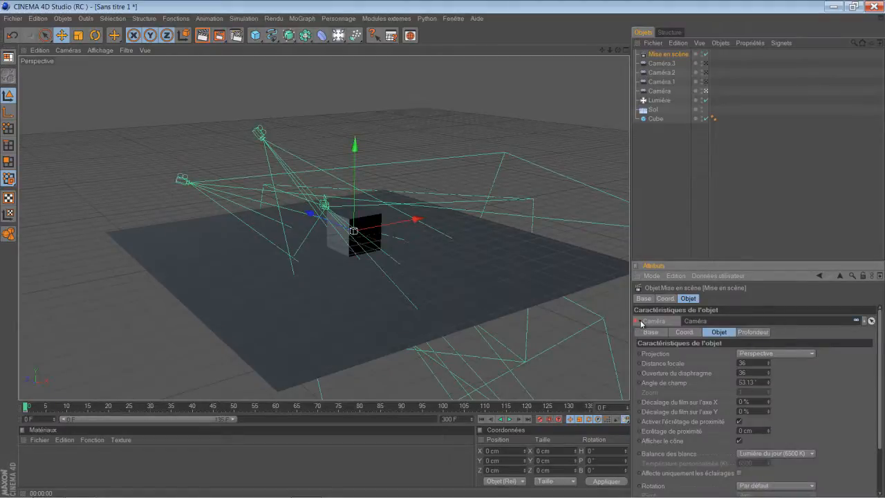
pyautogui.click(773, 356)
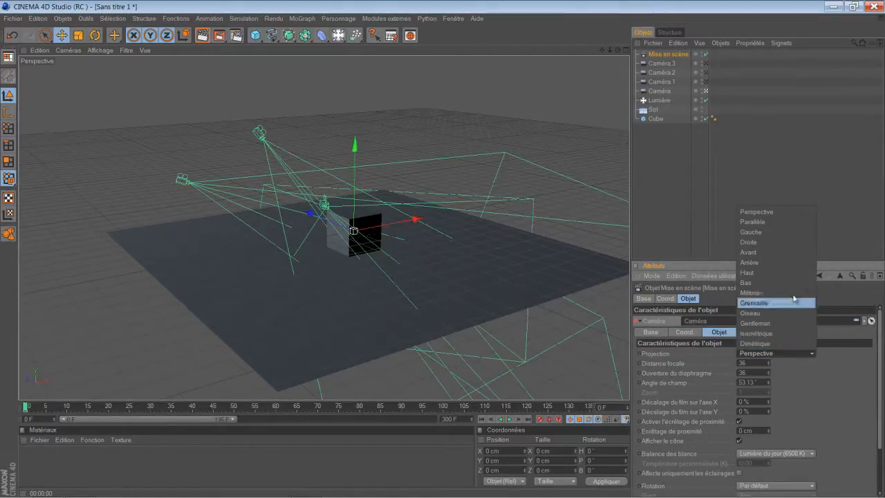
pyautogui.click(798, 221)
pyautogui.click(759, 352)
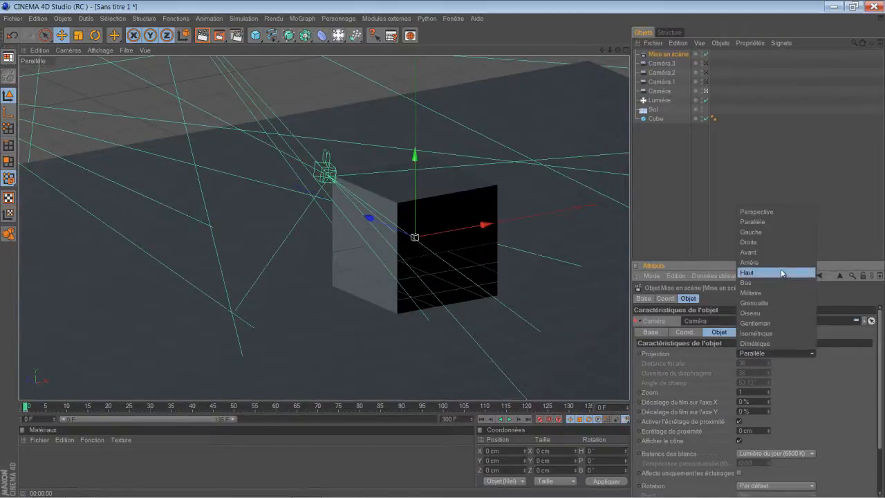
pyautogui.click(792, 335)
pyautogui.click(769, 353)
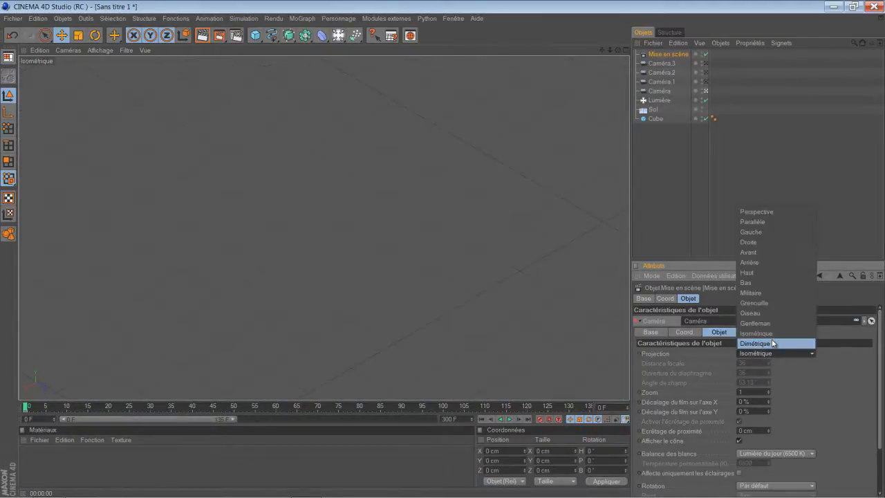
pyautogui.click(769, 342)
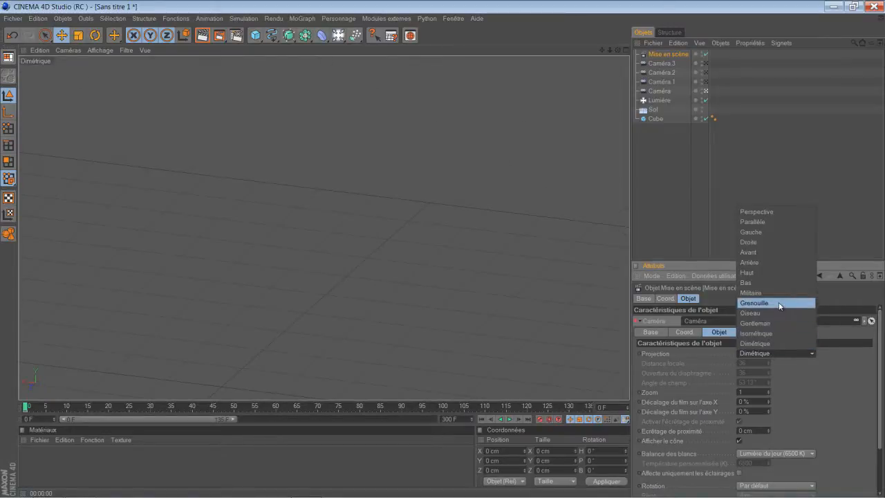
pyautogui.click(780, 306)
pyautogui.click(770, 353)
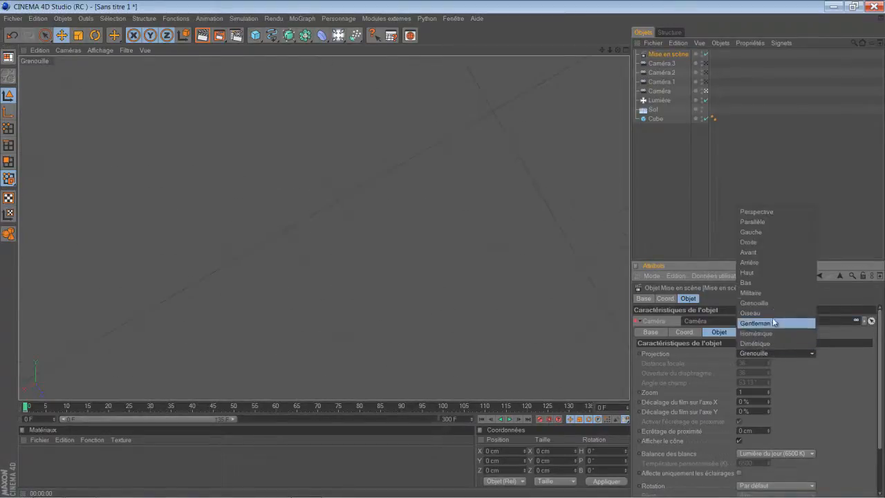
pyautogui.click(776, 213)
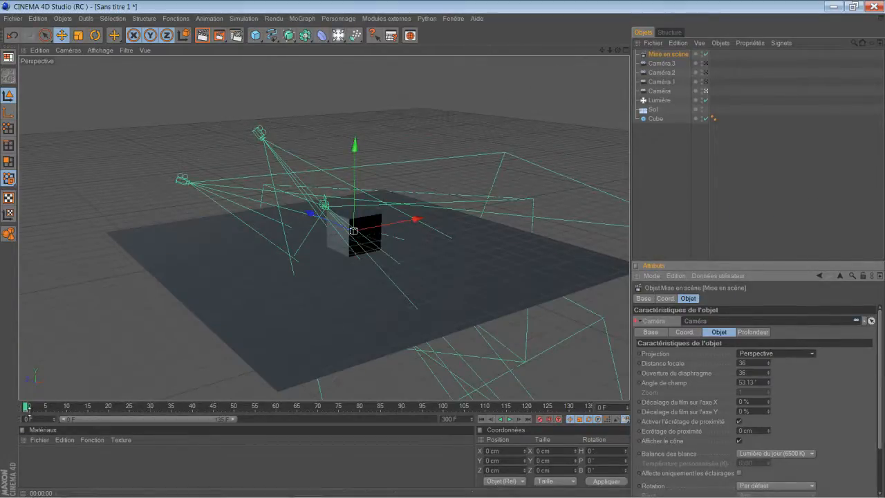
pyautogui.click(638, 322)
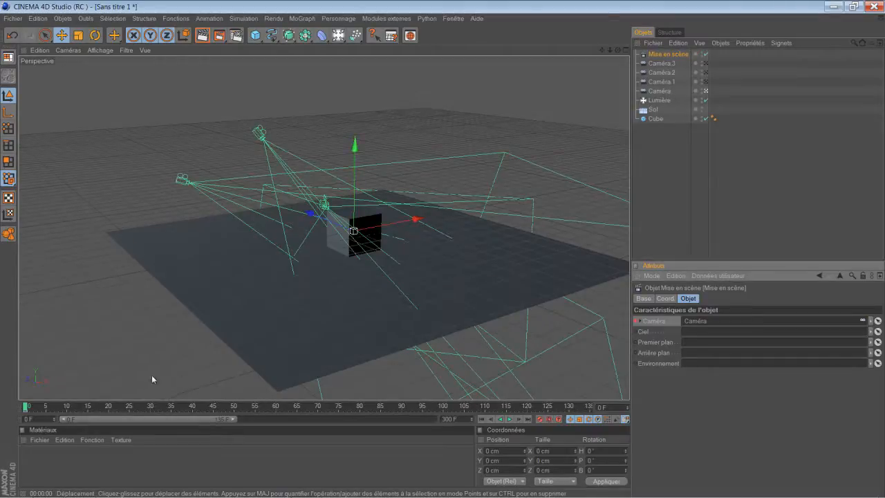
# Assign Caméra.1 as the Mise en scène object's camera at frame 110 and record a keyframe for that parameter.
pyautogui.moveTo(25, 407); pyautogui.dragTo(459, 408)
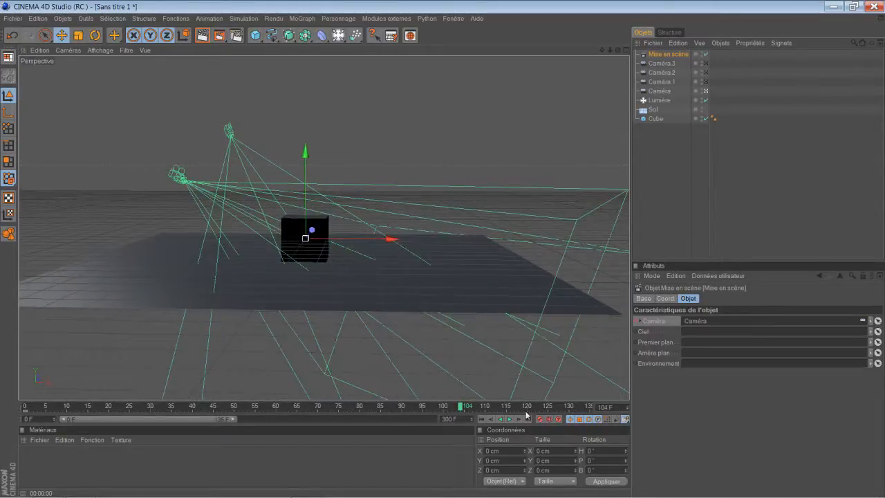
pyautogui.moveTo(461, 408); pyautogui.dragTo(485, 407)
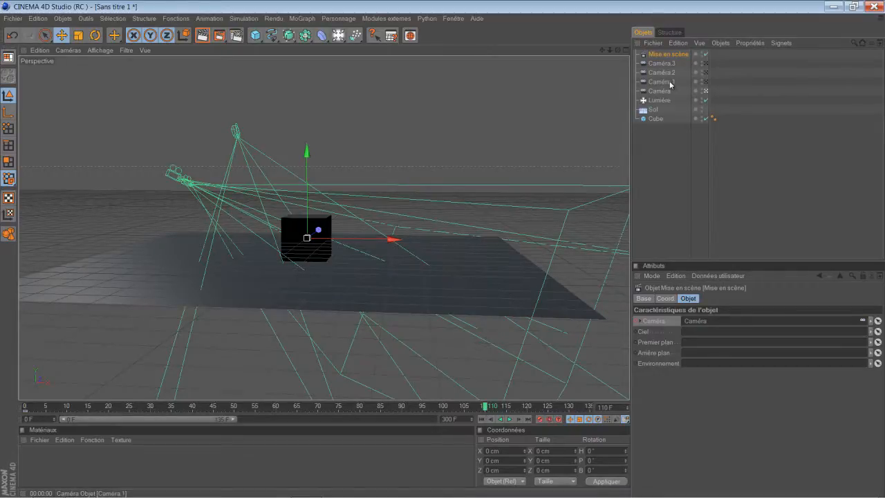
pyautogui.moveTo(670, 84); pyautogui.dragTo(694, 324)
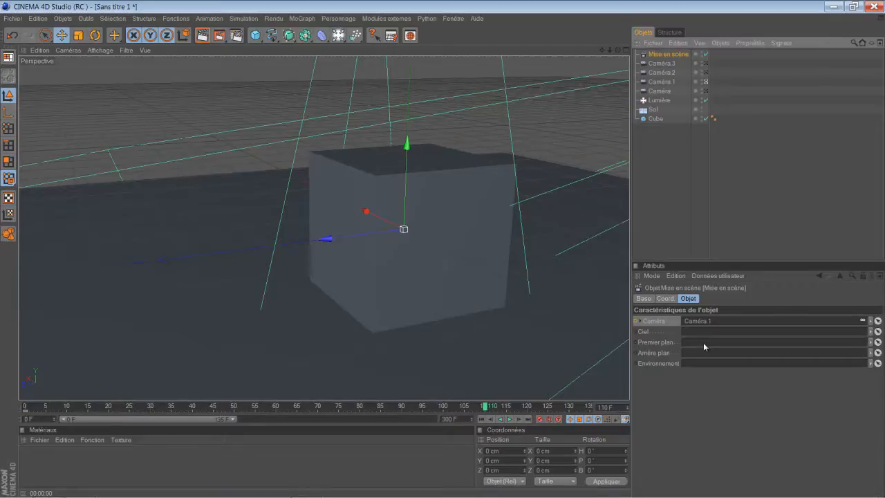
pyautogui.click(637, 322)
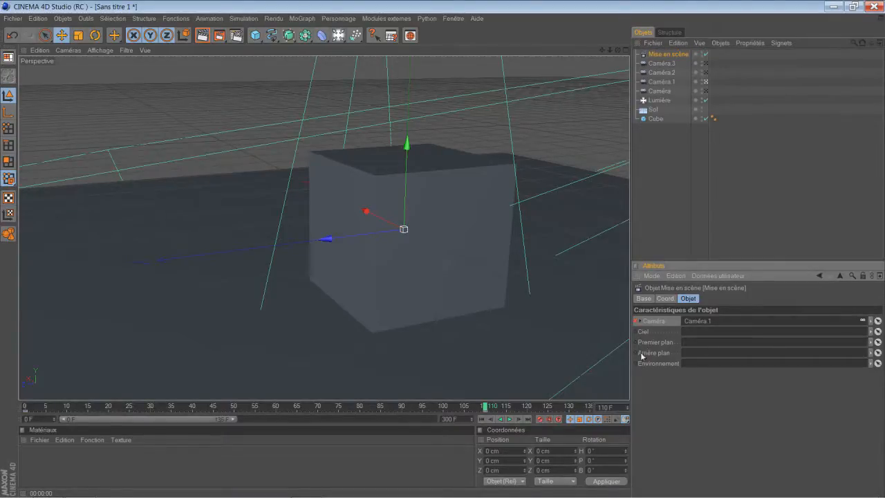
# Play the animation from the start to check the switch from Caméra to Caméra.1, and return to frame 0.
pyautogui.click(484, 419)
pyautogui.click(509, 420)
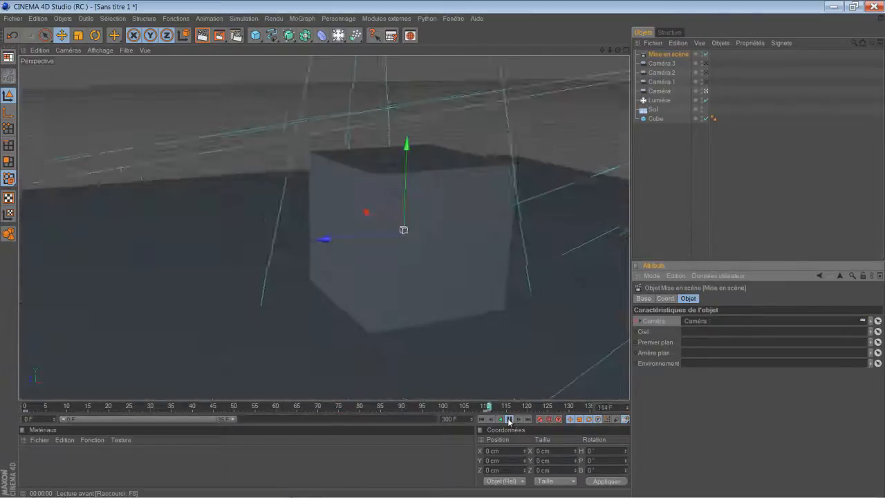
pyautogui.click(509, 419)
pyautogui.moveTo(163, 420); pyautogui.dragTo(116, 429)
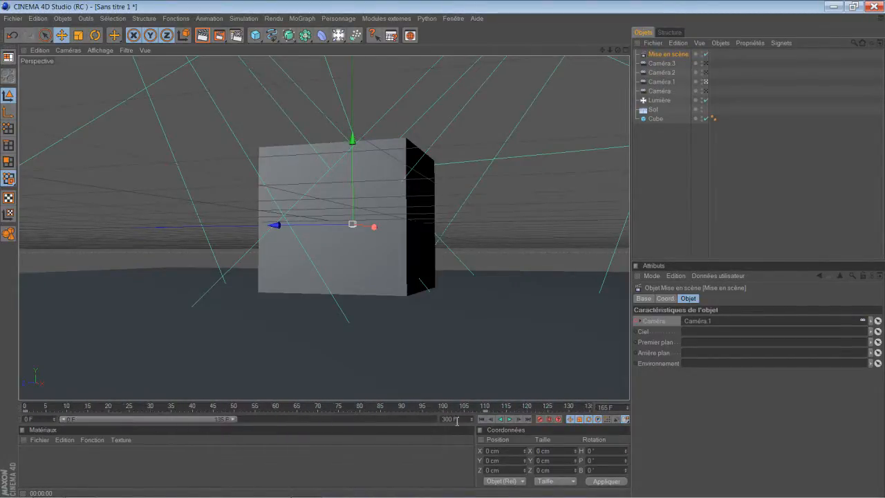
pyautogui.click(482, 419)
# Check the keyframe positions of Caméra.2 and Caméra.1, and keyframe Caméra.2 as the Mise en scène object's camera at frame 155.
pyautogui.moveTo(211, 422); pyautogui.dragTo(318, 425)
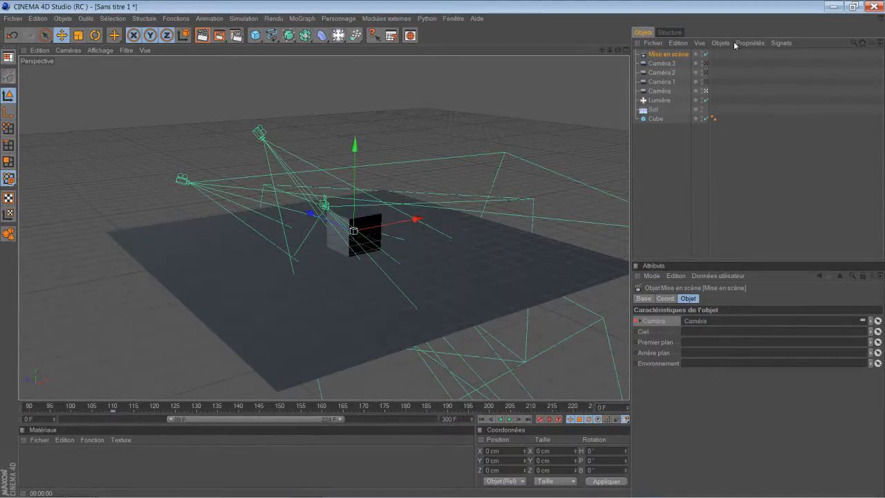
pyautogui.click(668, 72)
pyautogui.moveTo(273, 424); pyautogui.dragTo(254, 419)
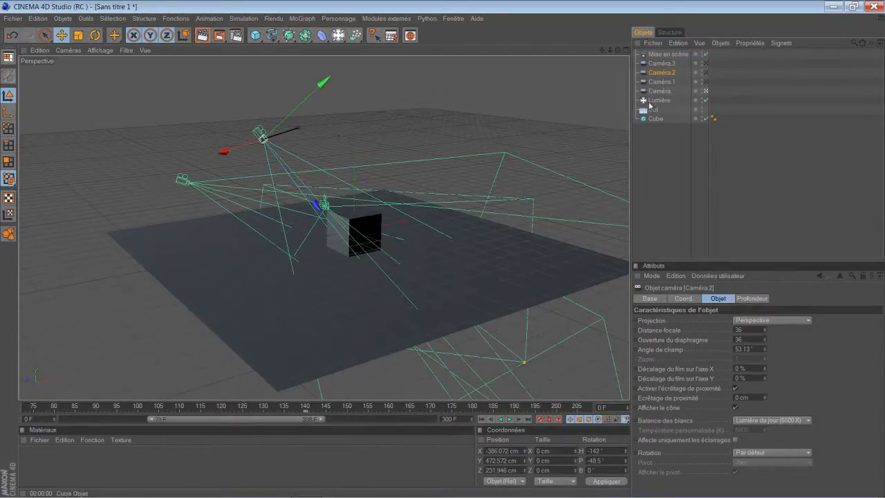
pyautogui.click(661, 82)
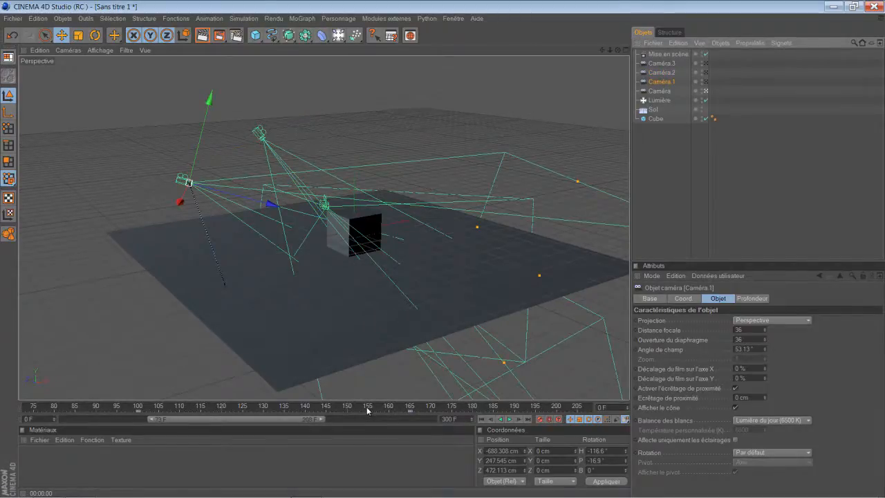
pyautogui.click(368, 410)
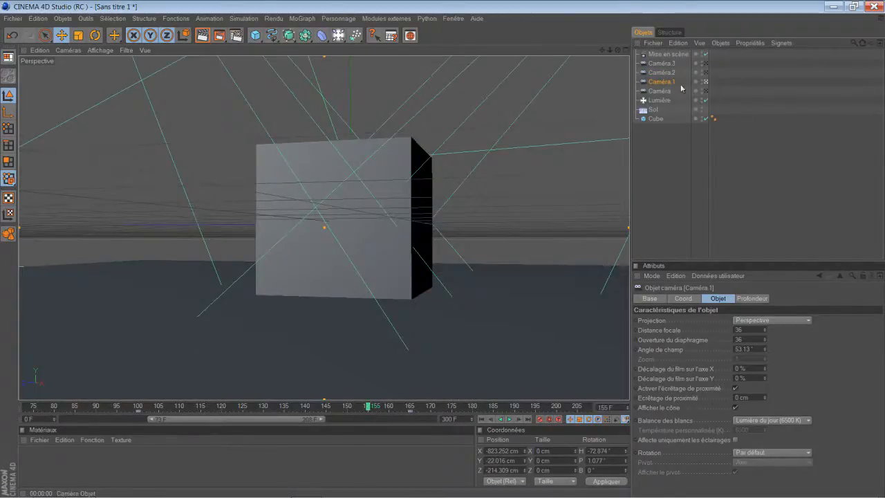
pyautogui.click(668, 54)
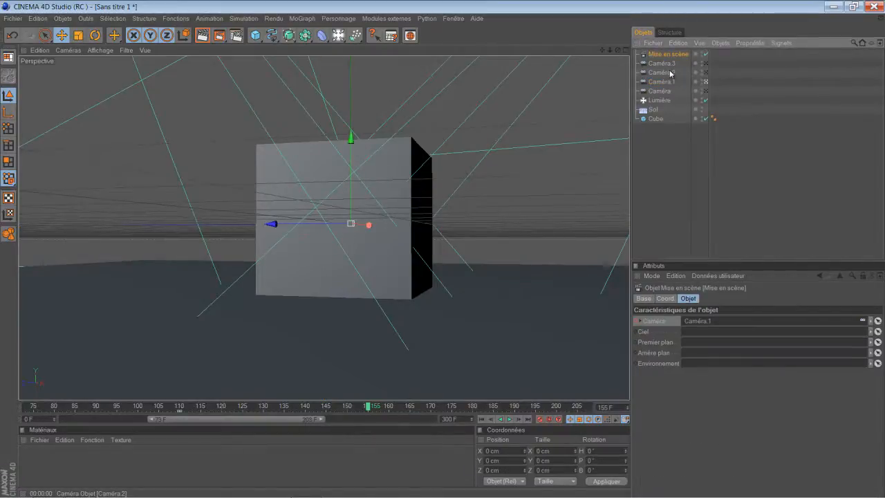
pyautogui.moveTo(668, 76); pyautogui.dragTo(700, 325)
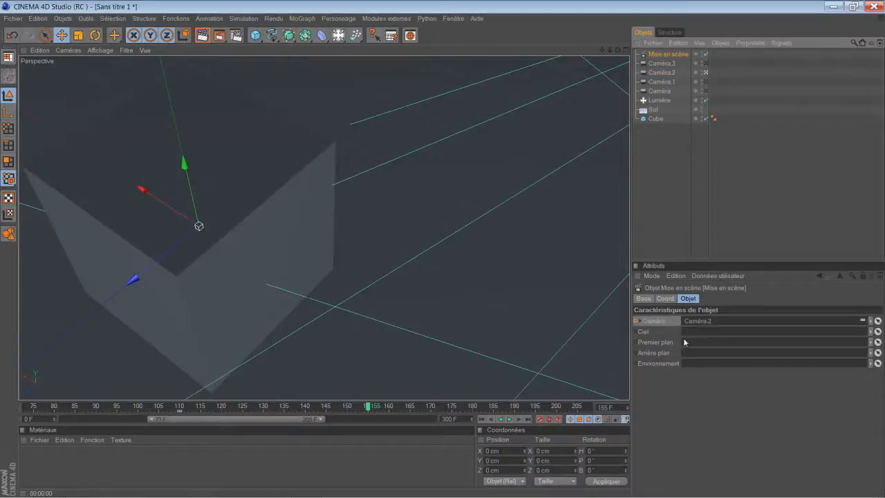
pyautogui.keyDown('ctrl'); pyautogui.click(636, 322); pyautogui.keyUp('ctrl')
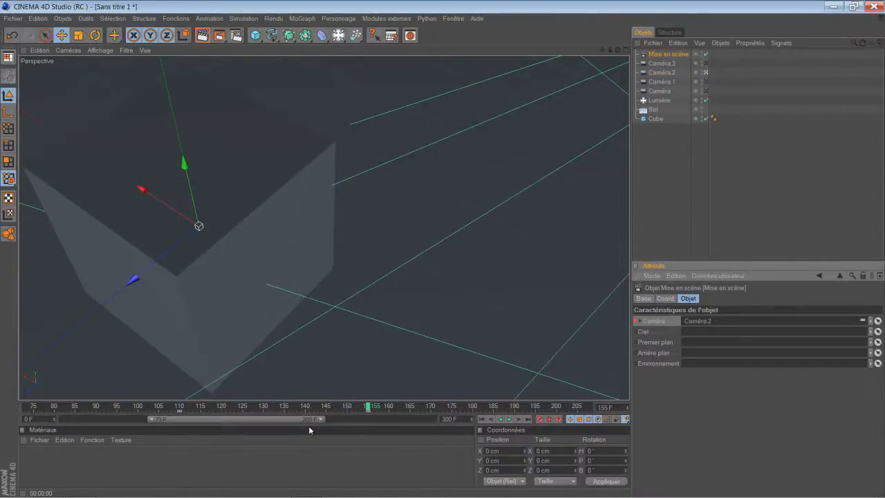
# Check the keyframe positions of Caméra.3 and Caméra.2, and keyframe Caméra.3 as the Mise en scène object's camera at frame 227.
pyautogui.moveTo(308, 420); pyautogui.dragTo(385, 420)
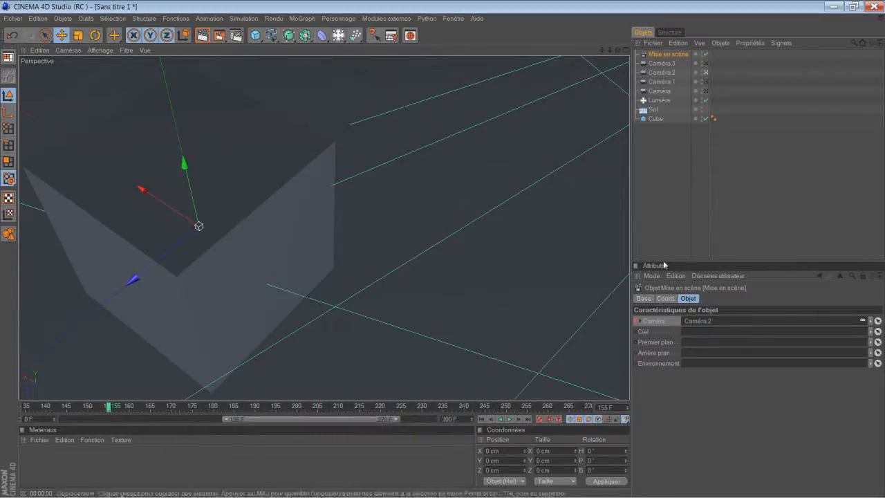
pyautogui.click(668, 64)
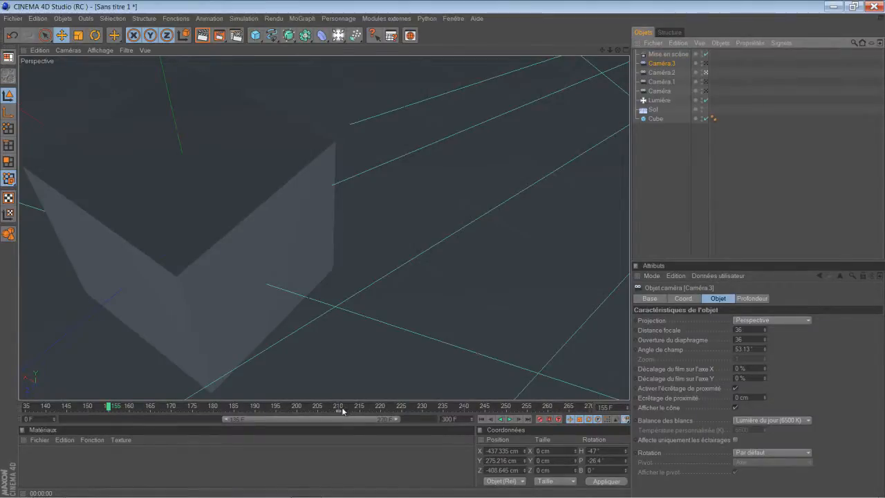
pyautogui.click(668, 73)
pyautogui.click(413, 407)
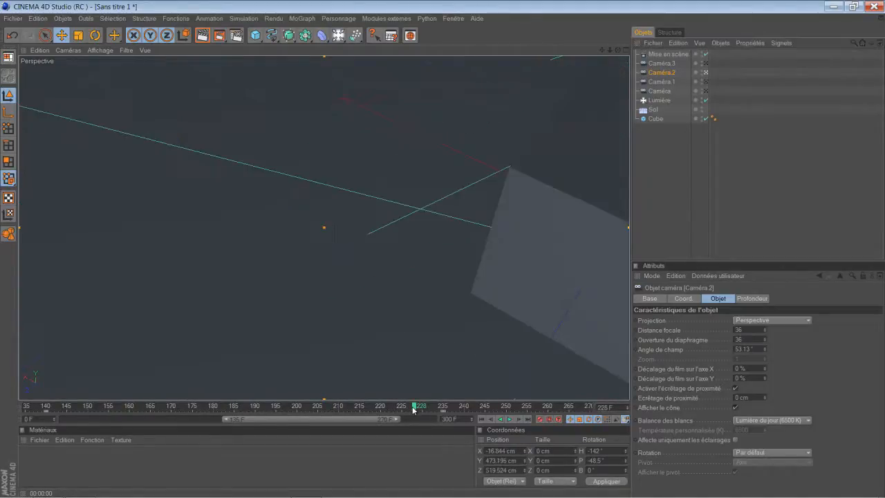
pyautogui.click(411, 407)
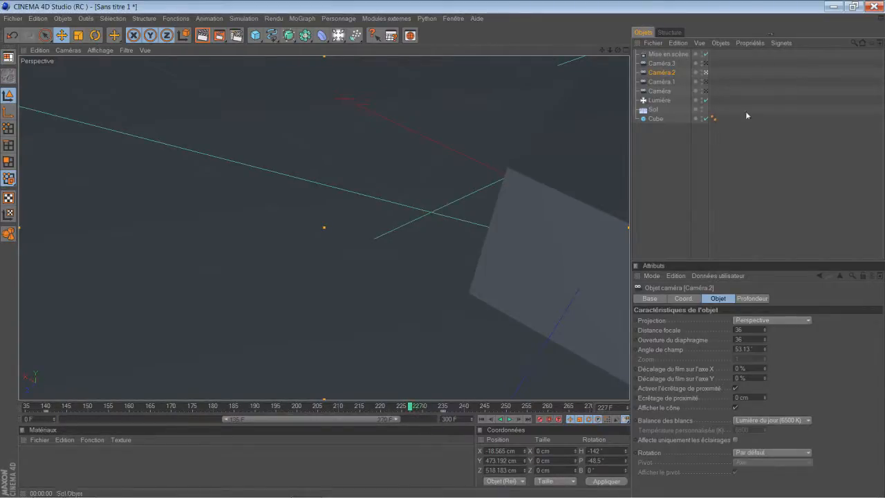
pyautogui.click(674, 55)
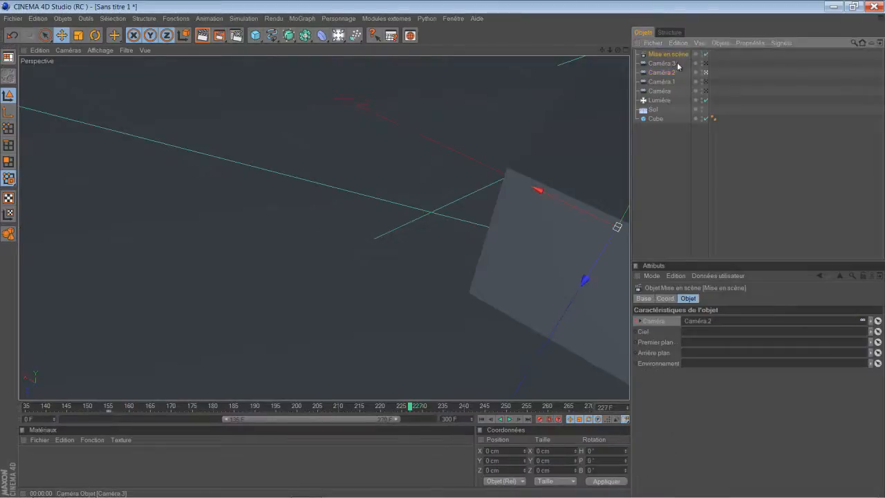
pyautogui.moveTo(672, 65); pyautogui.dragTo(709, 323)
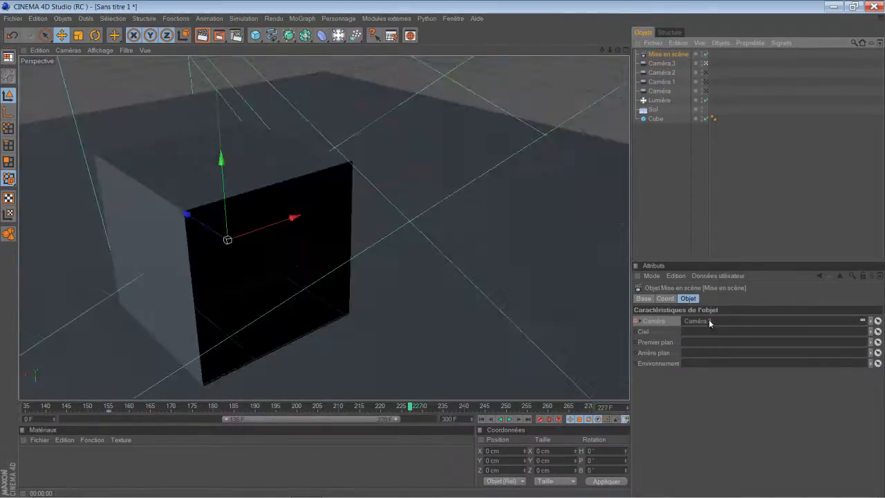
pyautogui.click(636, 321)
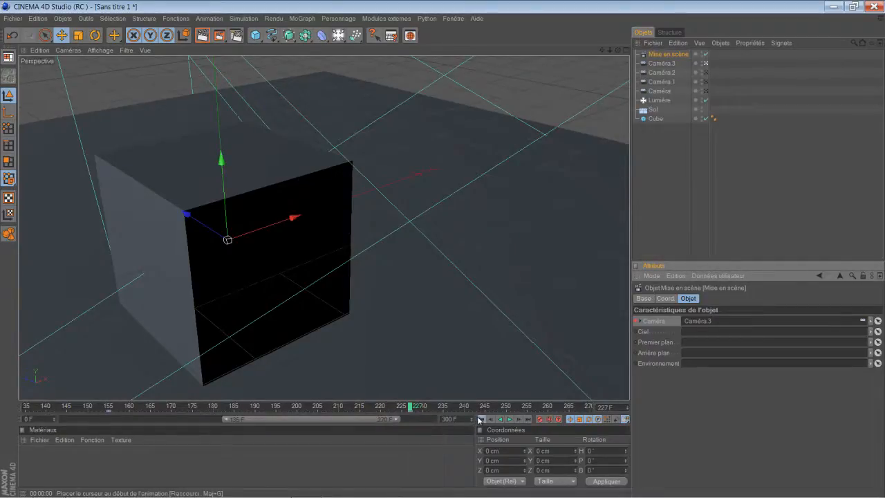
# Play the animation from the start to check all the camera switches, and return to frame 0.
pyautogui.click(482, 420)
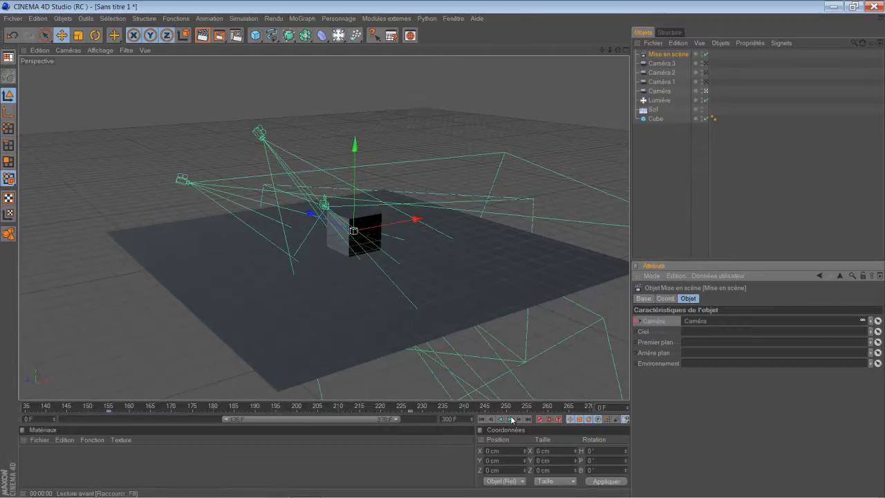
pyautogui.click(510, 419)
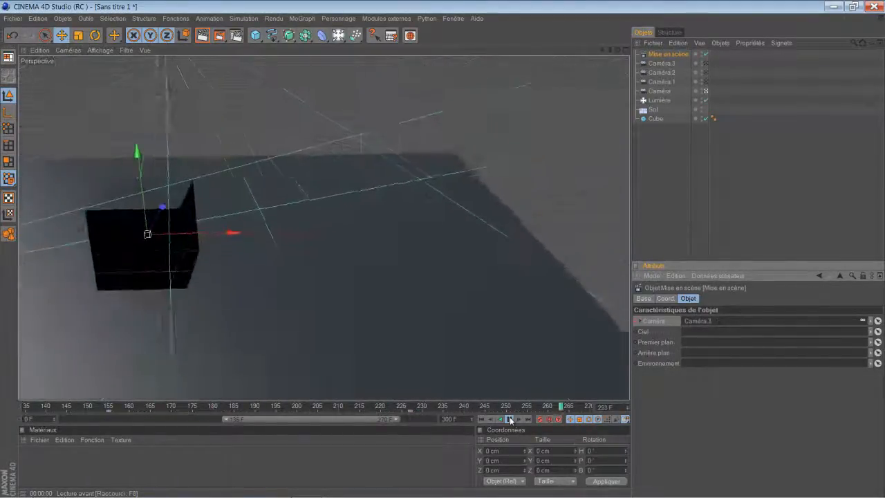
pyautogui.click(510, 420)
pyautogui.click(482, 419)
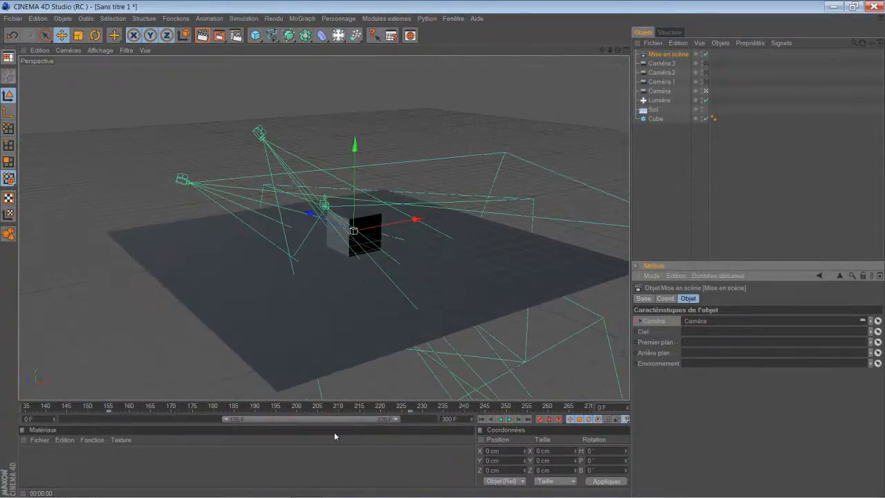
# Extend the timeline's preview range to cover frames 0 to 300.
pyautogui.moveTo(312, 420); pyautogui.dragTo(173, 422)
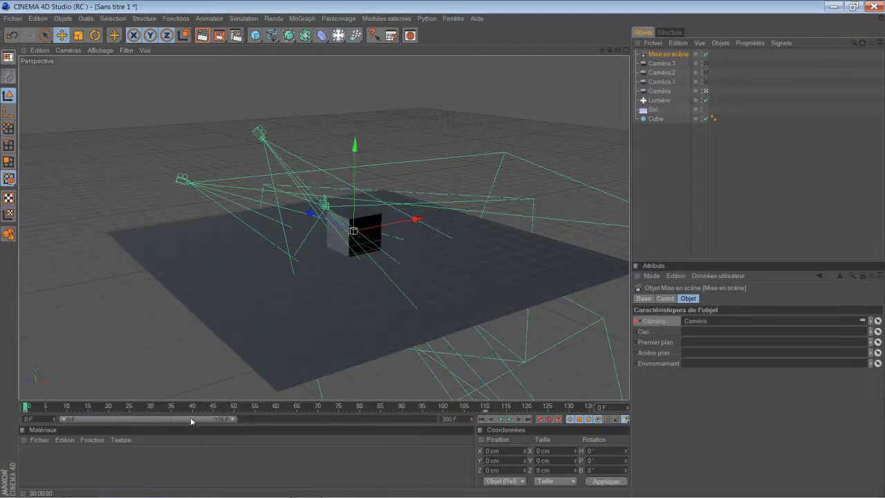
pyautogui.moveTo(237, 419); pyautogui.dragTo(451, 419)
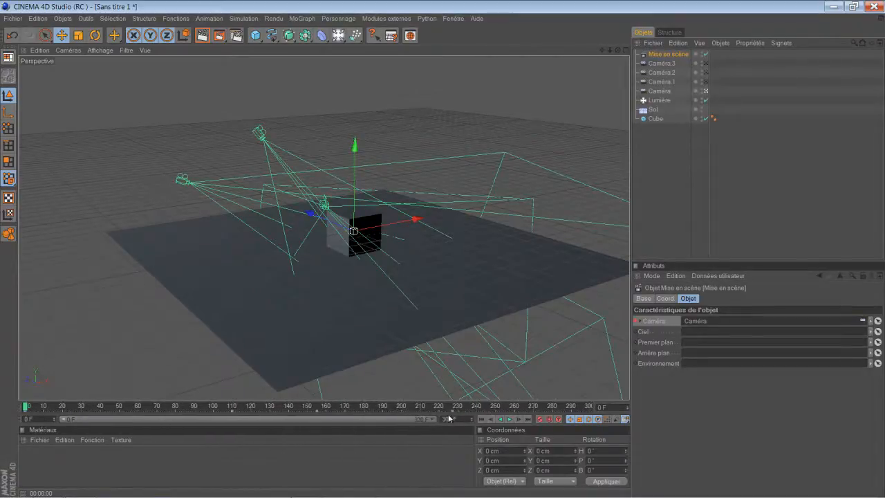